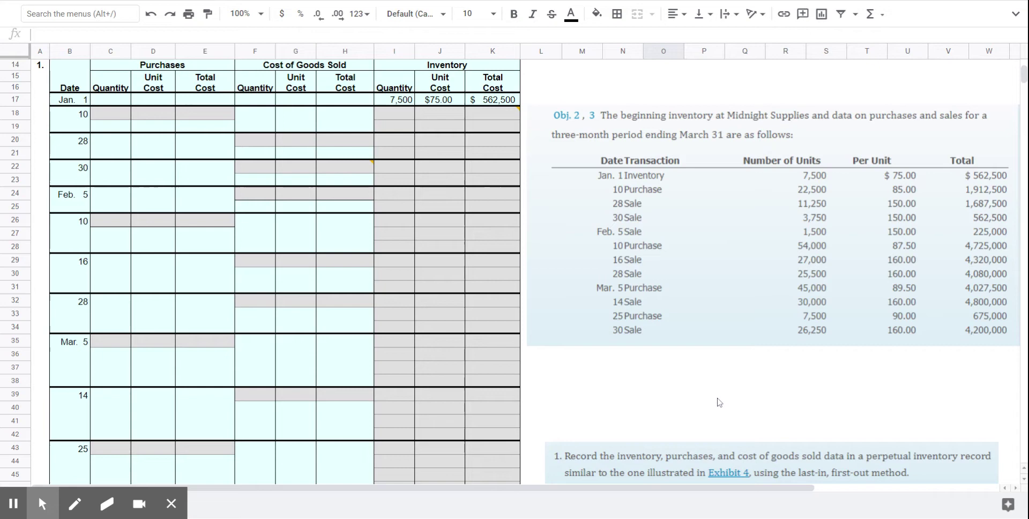
# Record the January 10 purchase in row 18 with quantity 22500, unit cost 85 and total cost =C18*D18.
pyautogui.scroll(-2, 720, 405)
pyautogui.scroll(2, 843, 418)
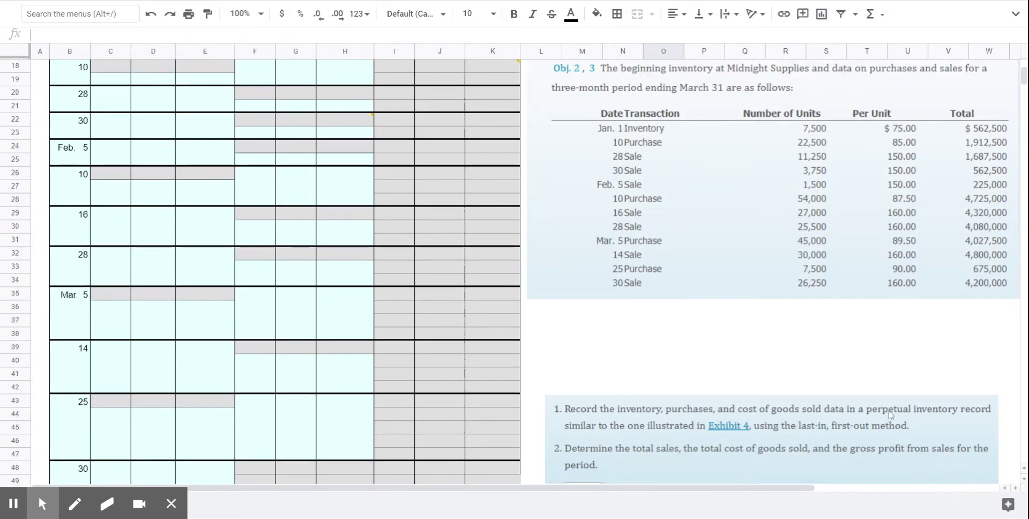
pyautogui.scroll(1, 885, 417)
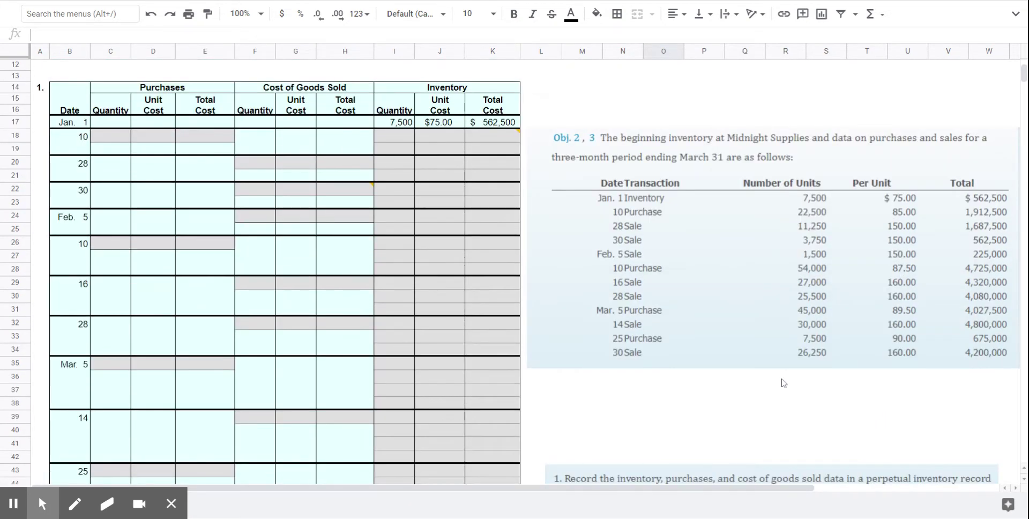
pyautogui.click(114, 136)
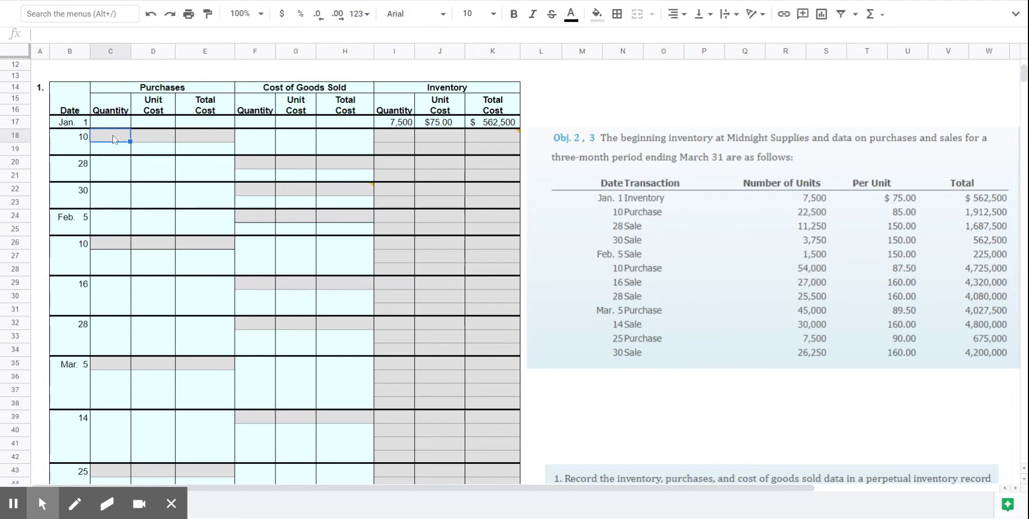
pyautogui.write('22500')
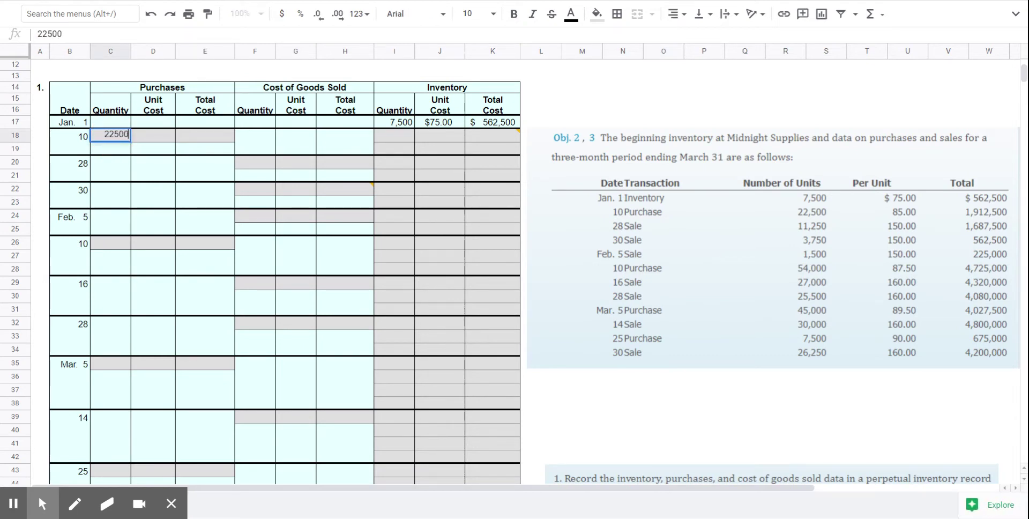
pyautogui.press('Tab')
pyautogui.write('85')
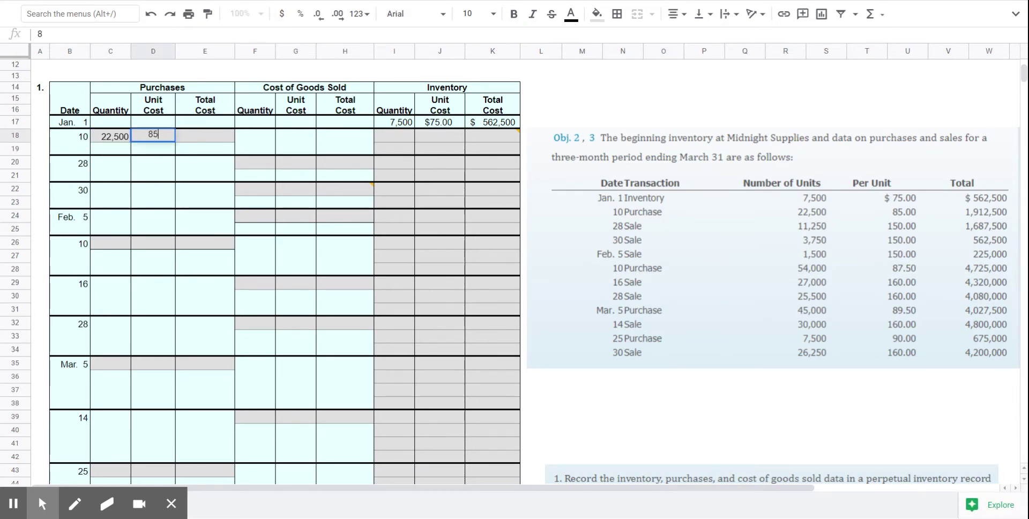
pyautogui.press('Tab')
pyautogui.write('=C18*D18')
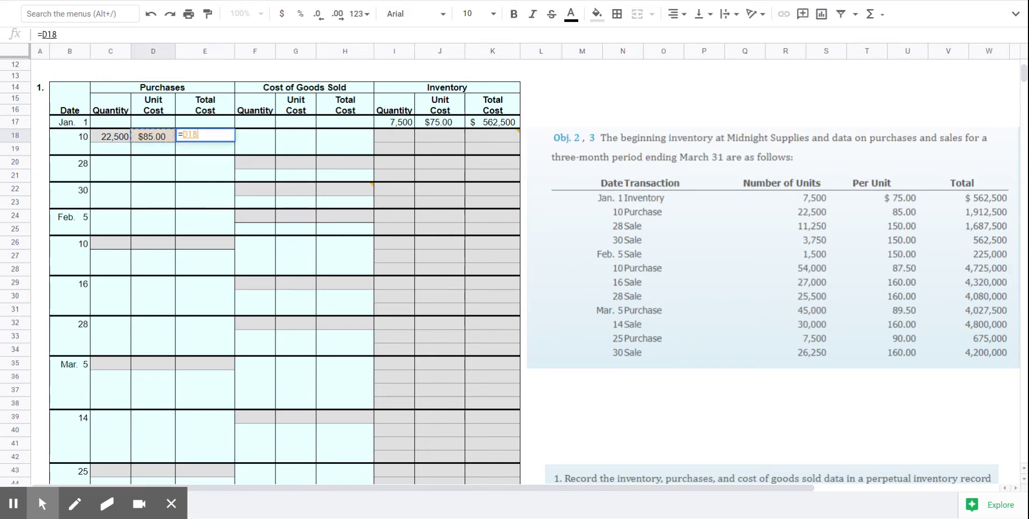
pyautogui.press('Return')
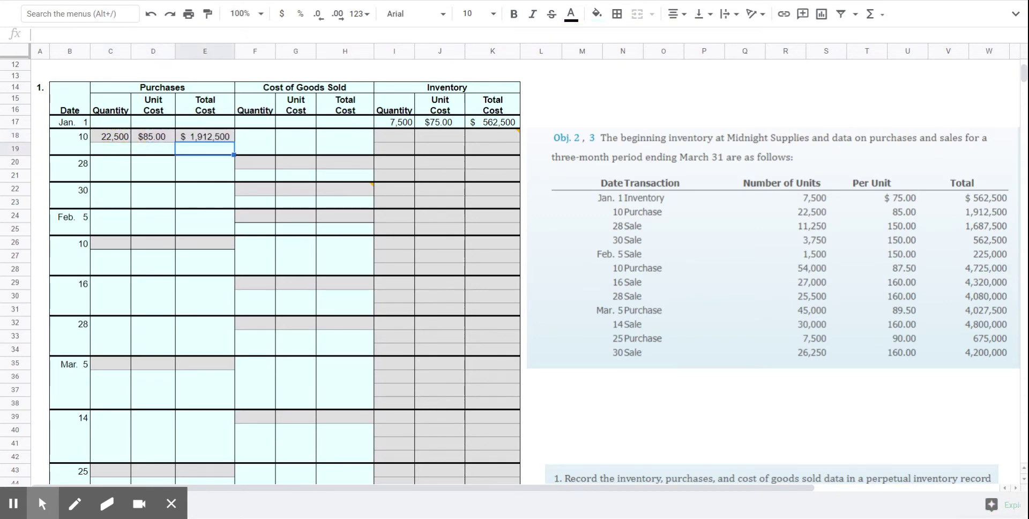
# Enter the January 10 inventory layers in rows 18 and 19: 7500 units at 75 and 22500 units at 85.
pyautogui.click(402, 136)
pyautogui.write('7500')
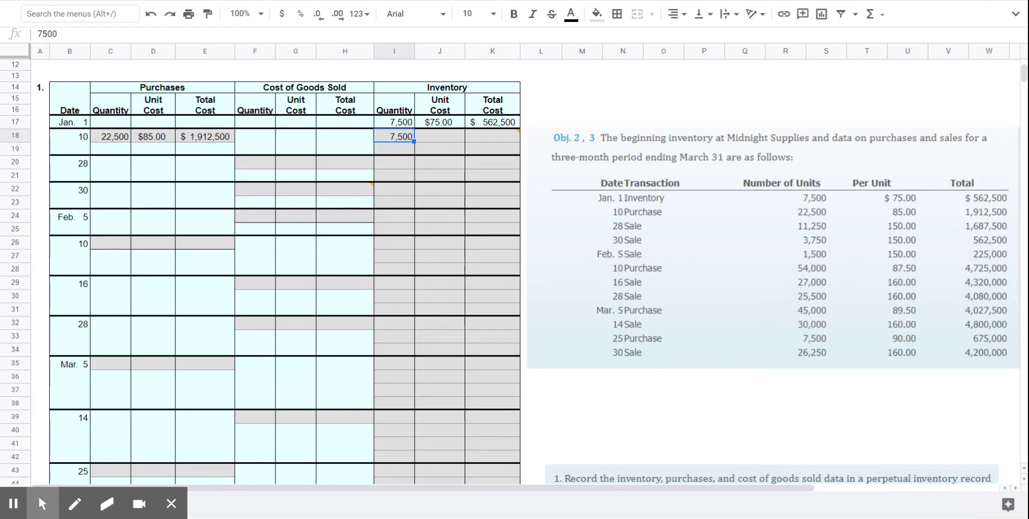
pyautogui.press('Tab')
pyautogui.write('75')
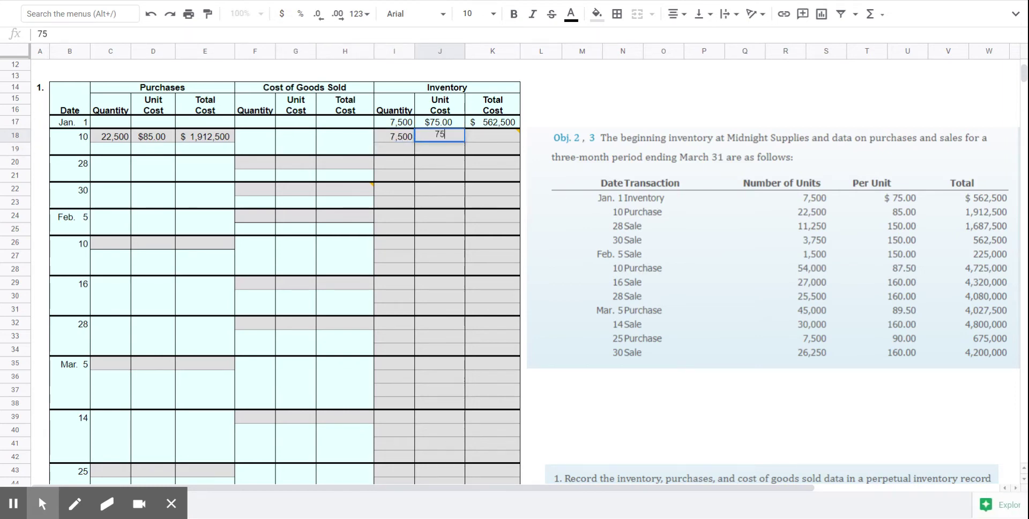
pyautogui.press('Return')
pyautogui.write('22500')
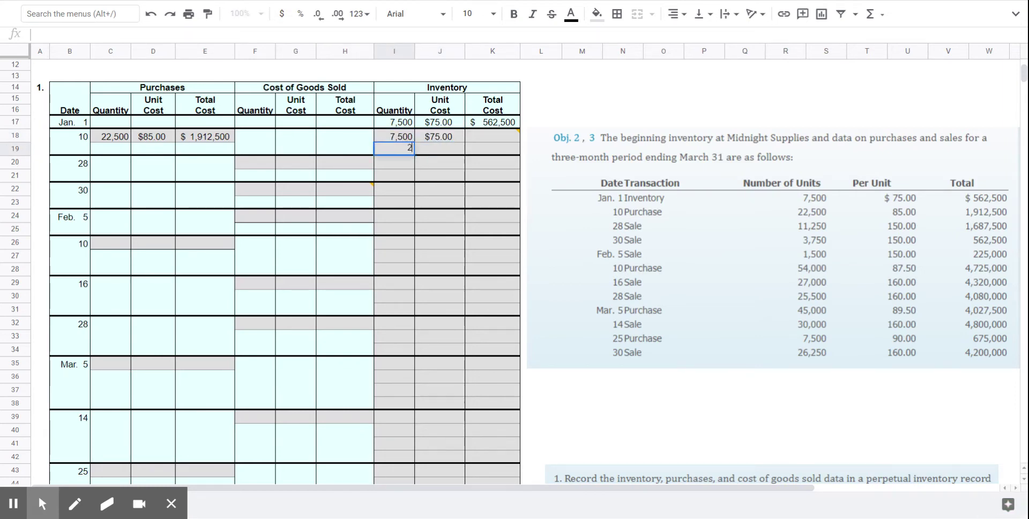
pyautogui.press('Tab')
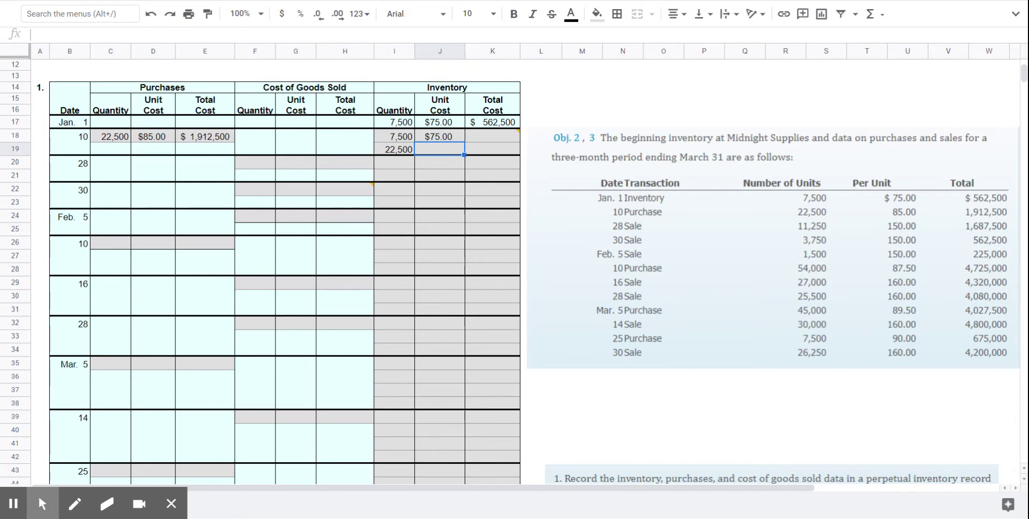
pyautogui.write('85')
pyautogui.press('Tab')
# Calculate the total costs of both January 10 inventory layers with =I18*J18 in K18 and =I19*J19 in K19.
pyautogui.press('Up')
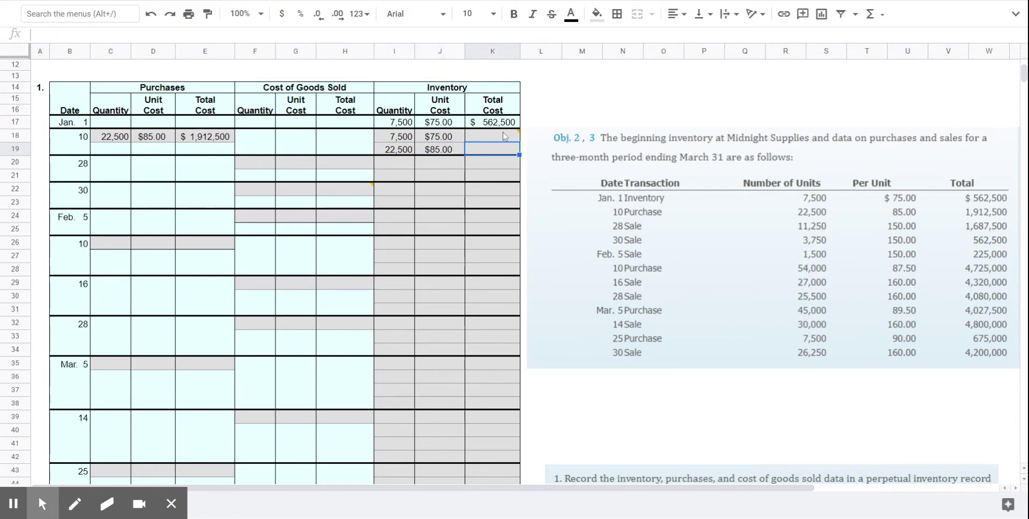
pyautogui.write('=')
pyautogui.click(385, 138)
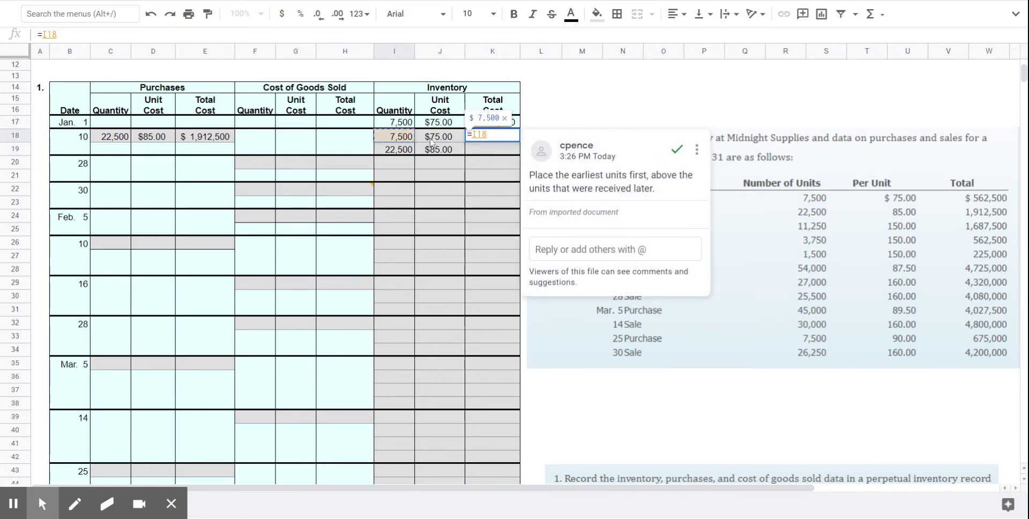
pyautogui.write('*')
pyautogui.click(447, 139)
pyautogui.press('Return')
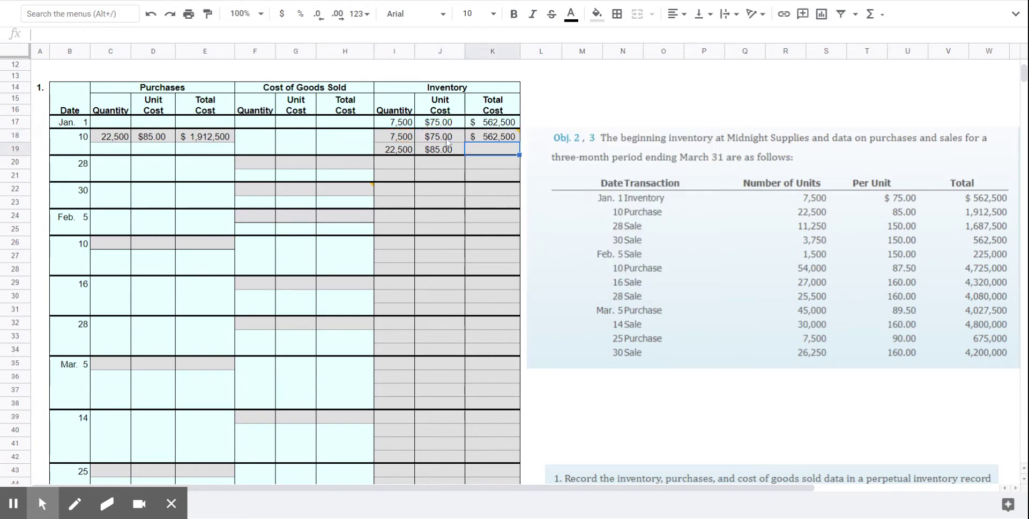
pyautogui.write('=')
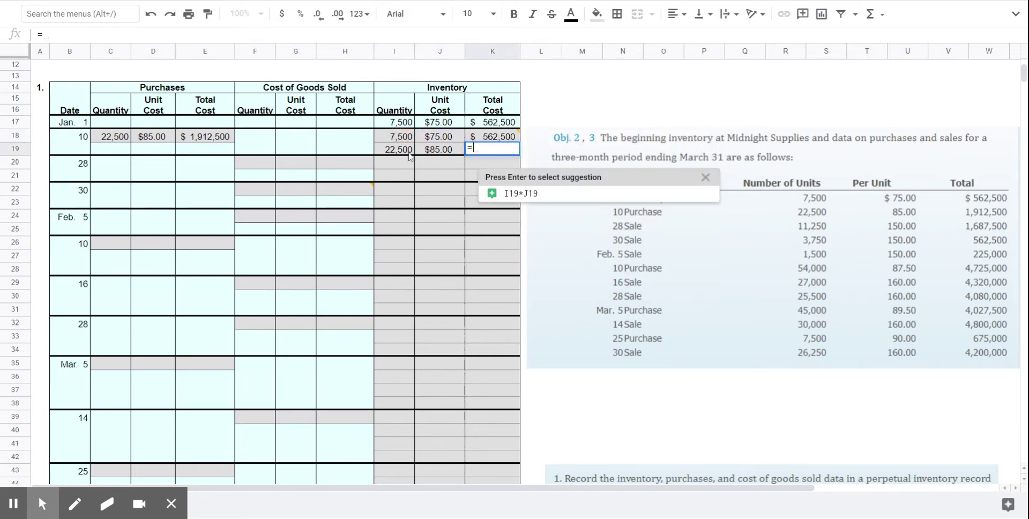
pyautogui.click(402, 151)
pyautogui.write('*')
pyautogui.click(439, 149)
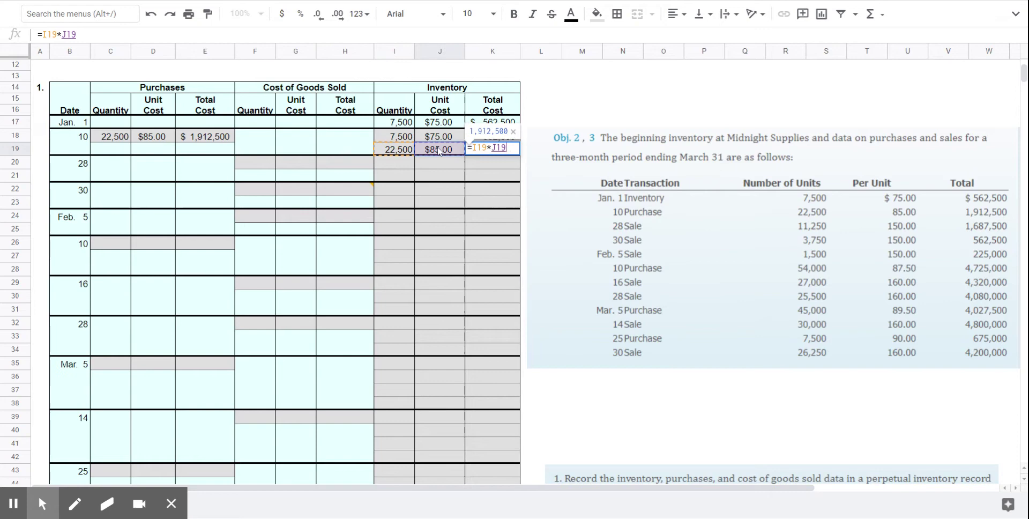
pyautogui.press('Return')
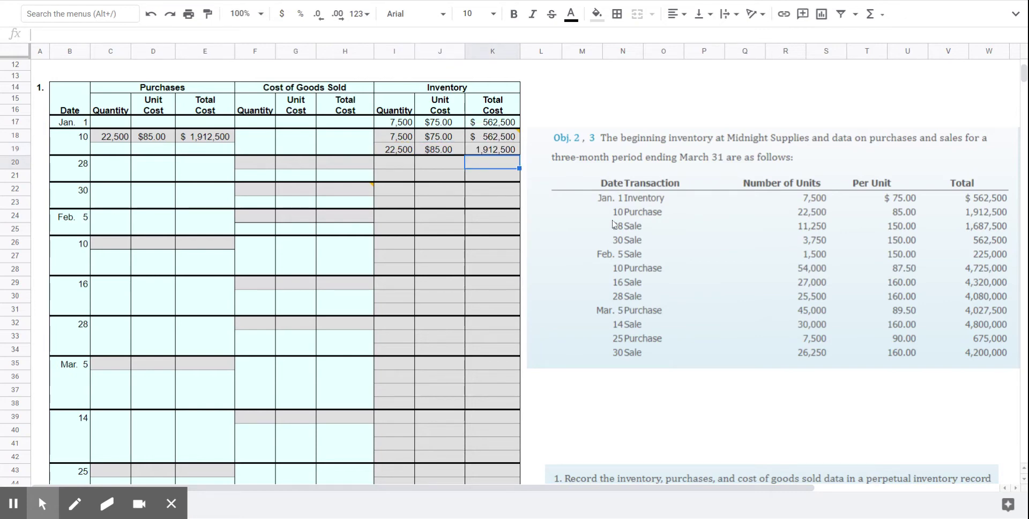
# Record the January 28 cost of goods sold in row 20: quantity 11250, unit cost 85 and total cost =F20*G20.
pyautogui.click(257, 165)
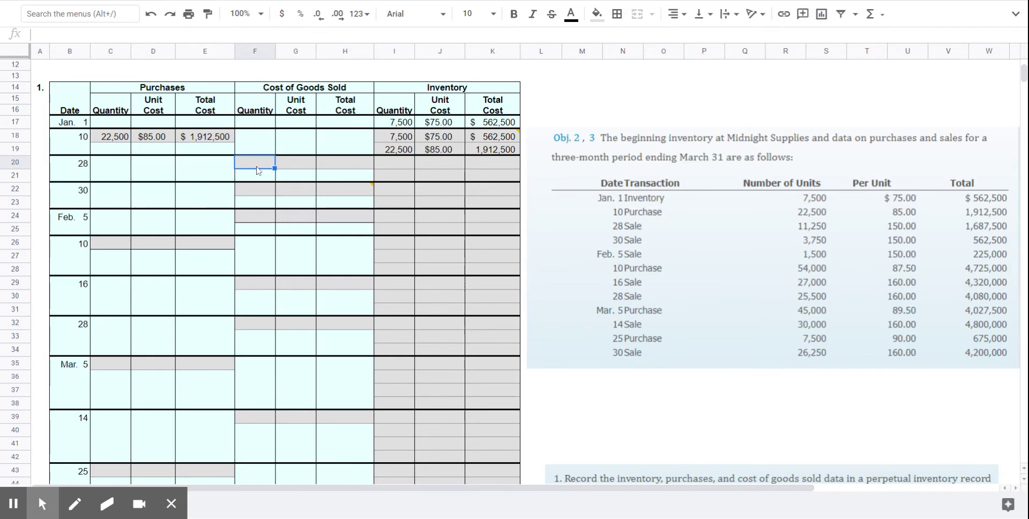
pyautogui.write('11250')
pyautogui.press('Tab')
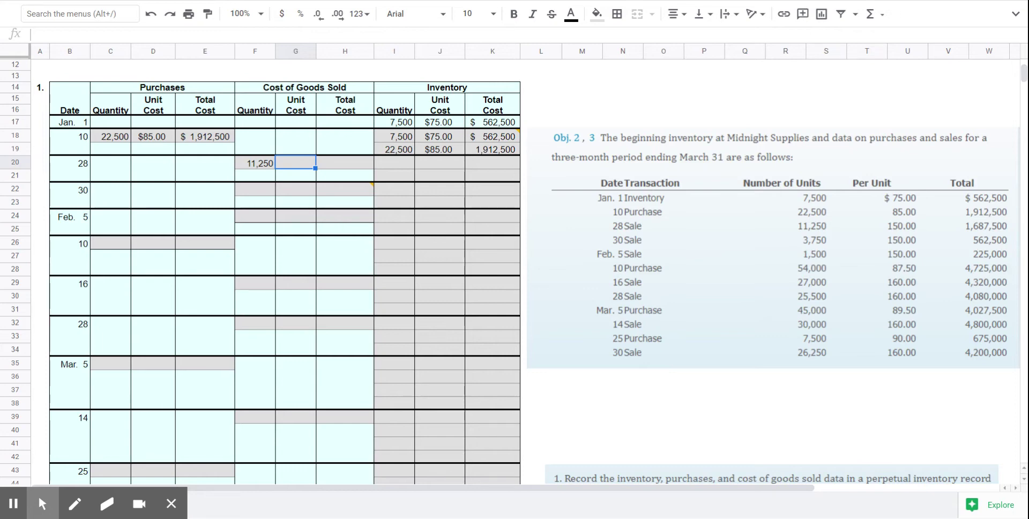
pyautogui.write('85')
pyautogui.press('Tab')
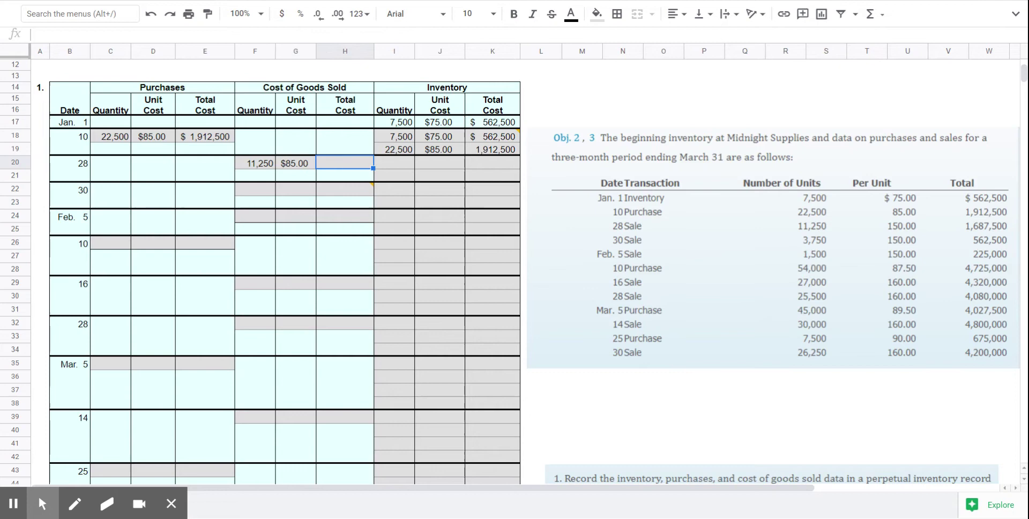
pyautogui.write('=F20*G20')
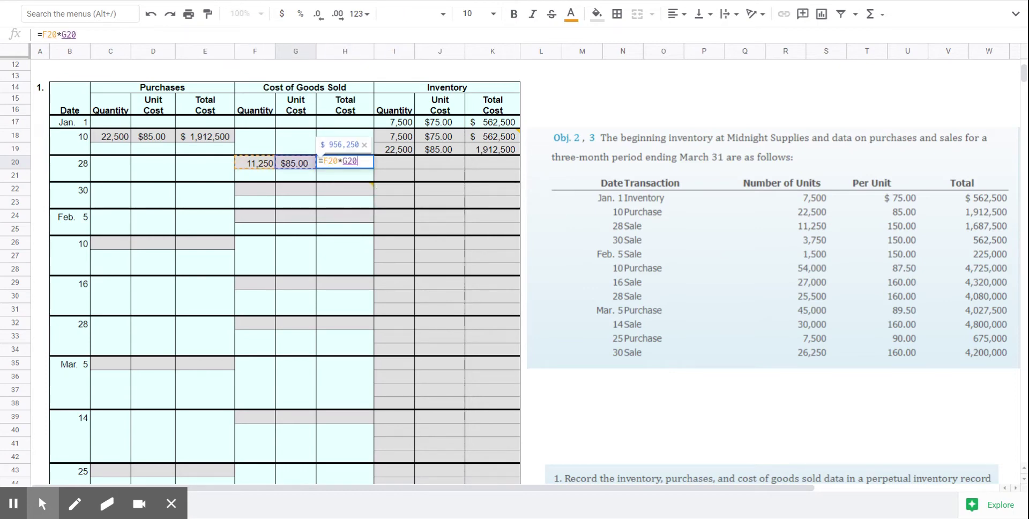
pyautogui.press('Return')
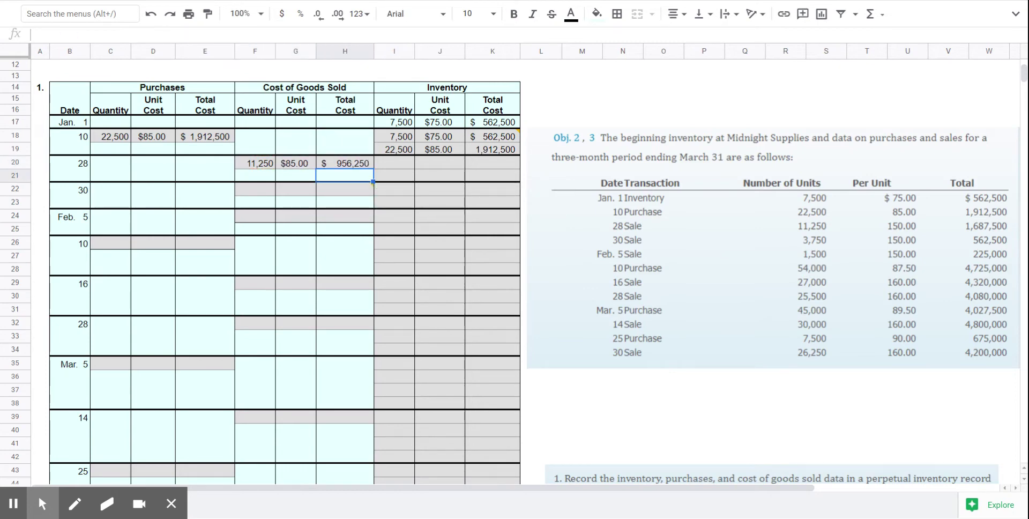
# Enter the first January 28 inventory layer in row 20: 7500 units at 75 with total cost =I20*J20.
pyautogui.click(405, 166)
pyautogui.write('7,50')
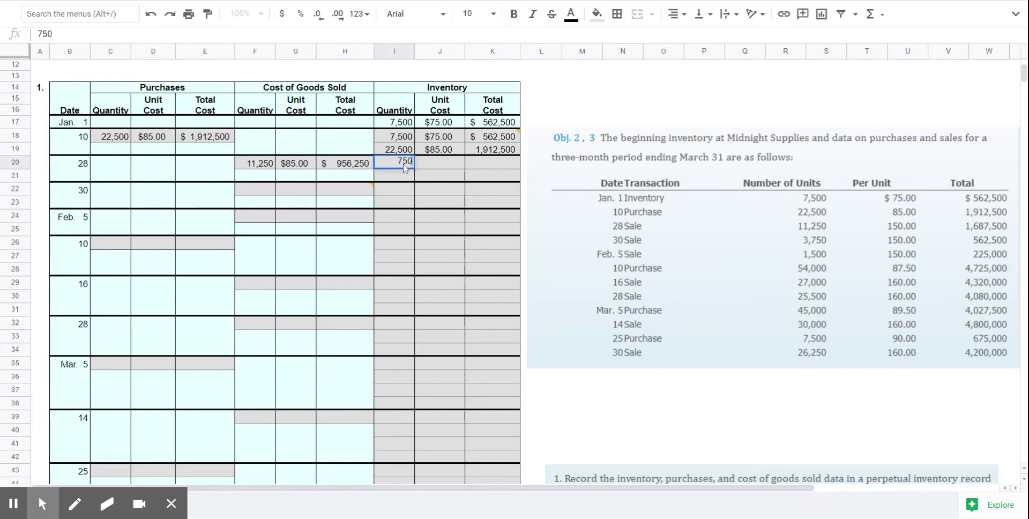
pyautogui.write('0')
pyautogui.press('Tab')
pyautogui.write('75')
pyautogui.press('Tab')
pyautogui.write('=')
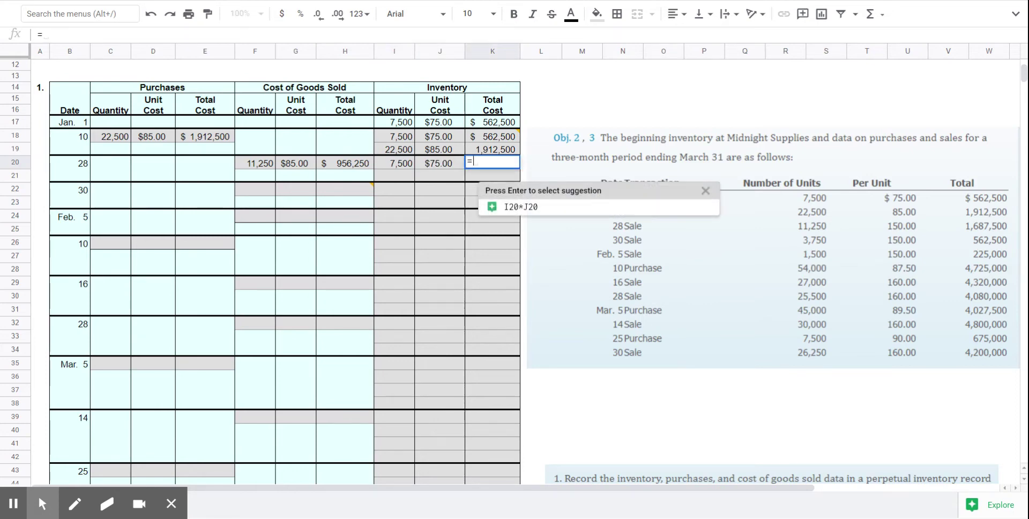
pyautogui.write('I20*J20')
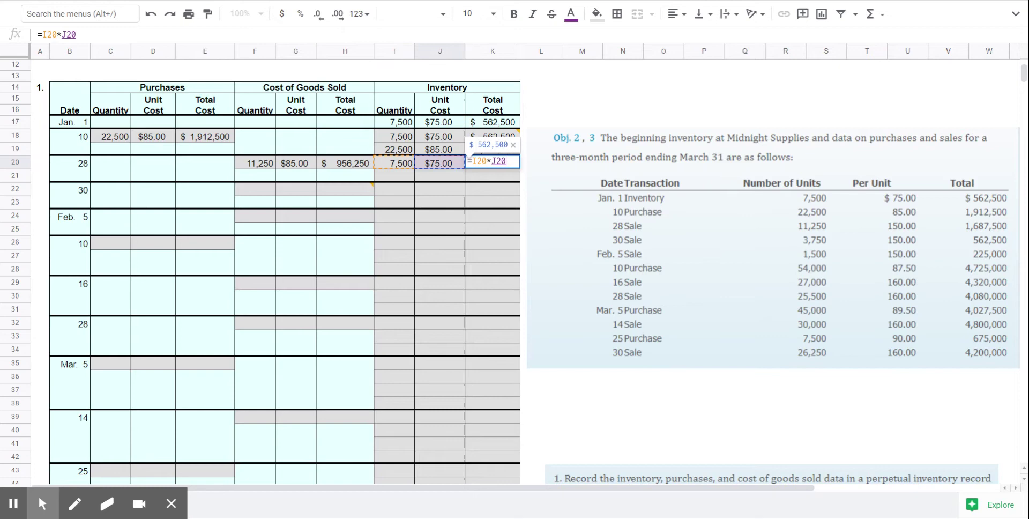
pyautogui.press('Return')
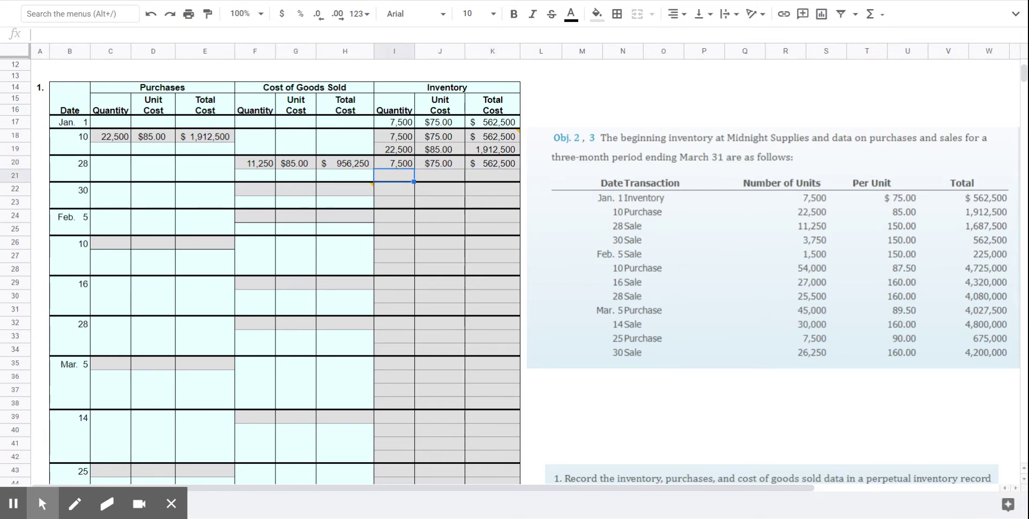
# Calculate the remaining quantity of the second January 28 inventory layer in I21 with =I19-F20.
pyautogui.write('=')
pyautogui.click(407, 153)
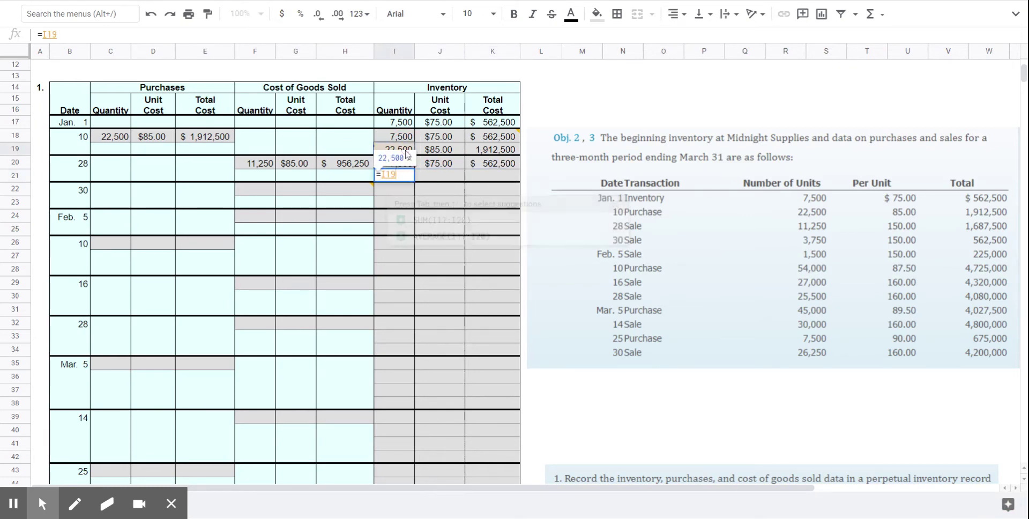
pyautogui.write('-')
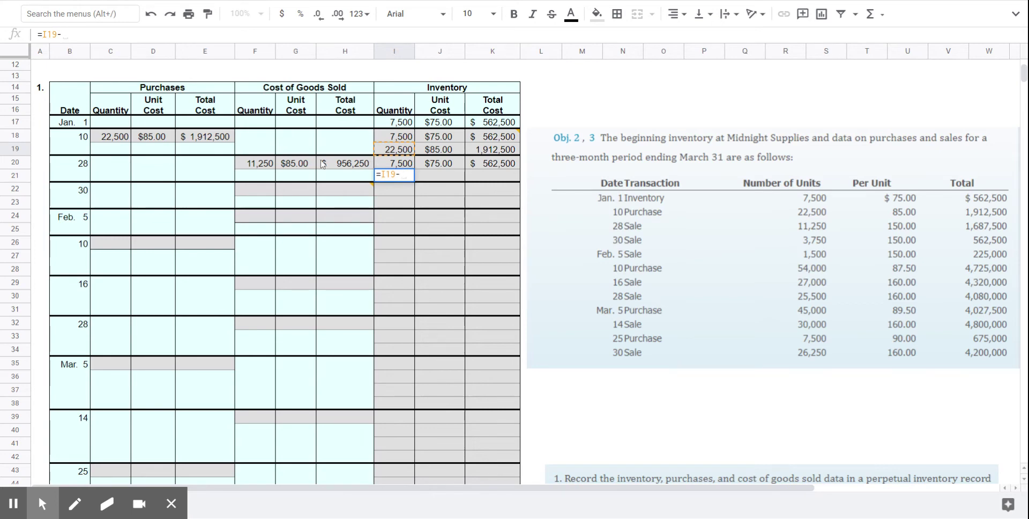
pyautogui.click(252, 166)
pyautogui.press('Return')
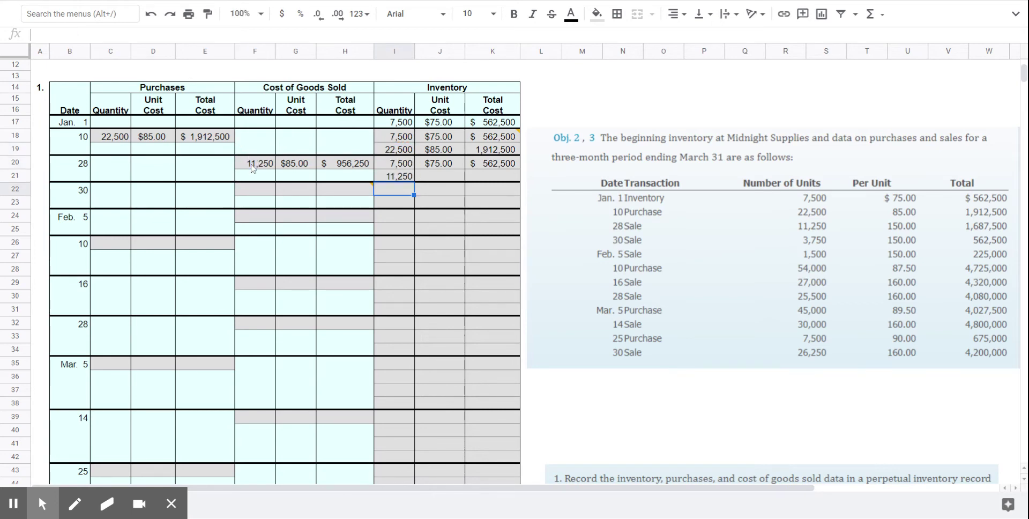
# Complete the second January 28 inventory layer in row 21 with unit cost 85 and total cost =I21*J21.
pyautogui.click(447, 177)
pyautogui.write('85')
pyautogui.press('Tab')
pyautogui.write('=I21*J21')
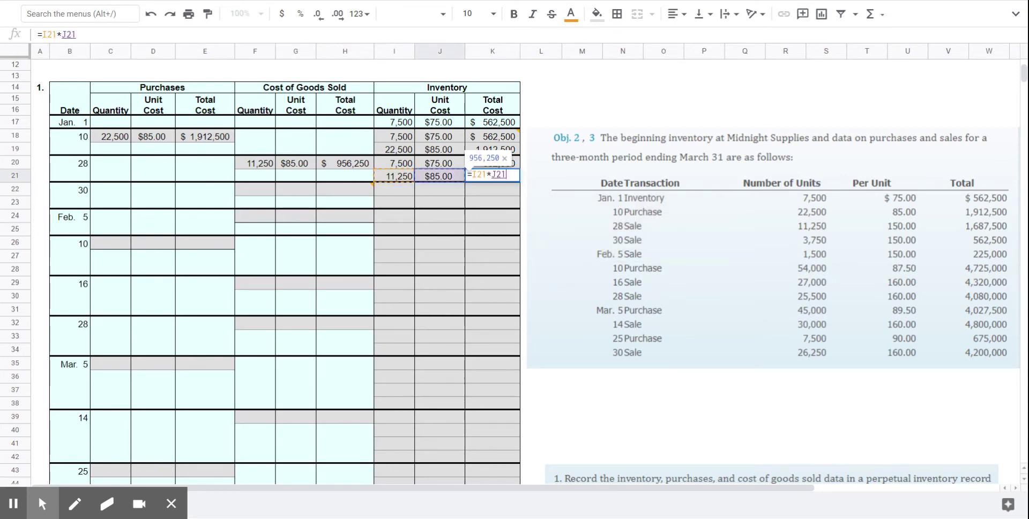
pyautogui.press('Return')
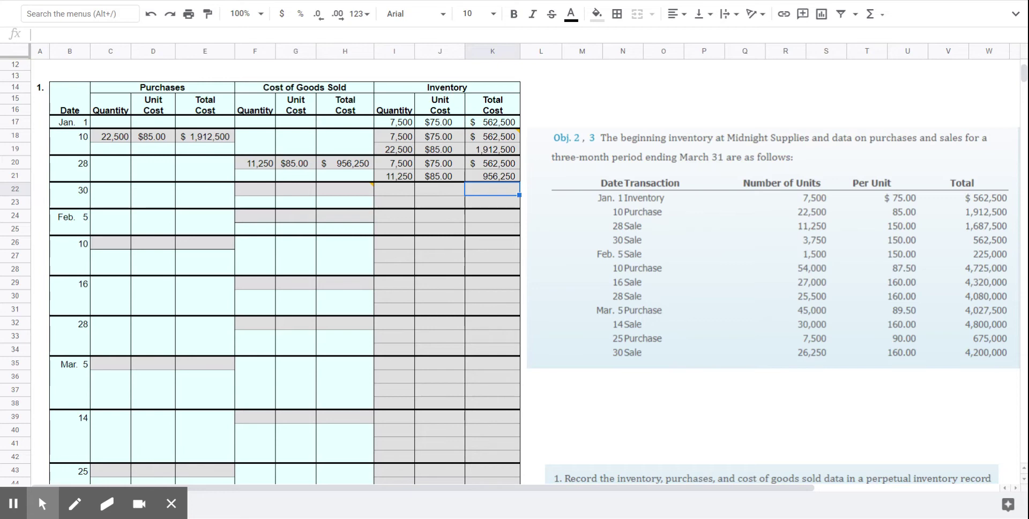
# Record the January 30 cost of goods sold in row 22: quantity 3750, unit cost 85 and total cost =F22*G22.
pyautogui.click(253, 190)
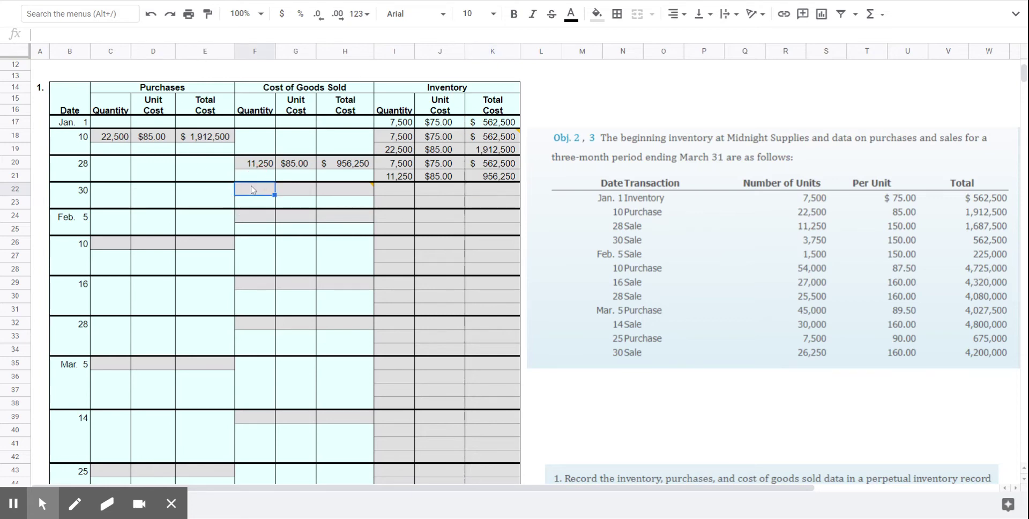
pyautogui.write('3750')
pyautogui.press('Tab')
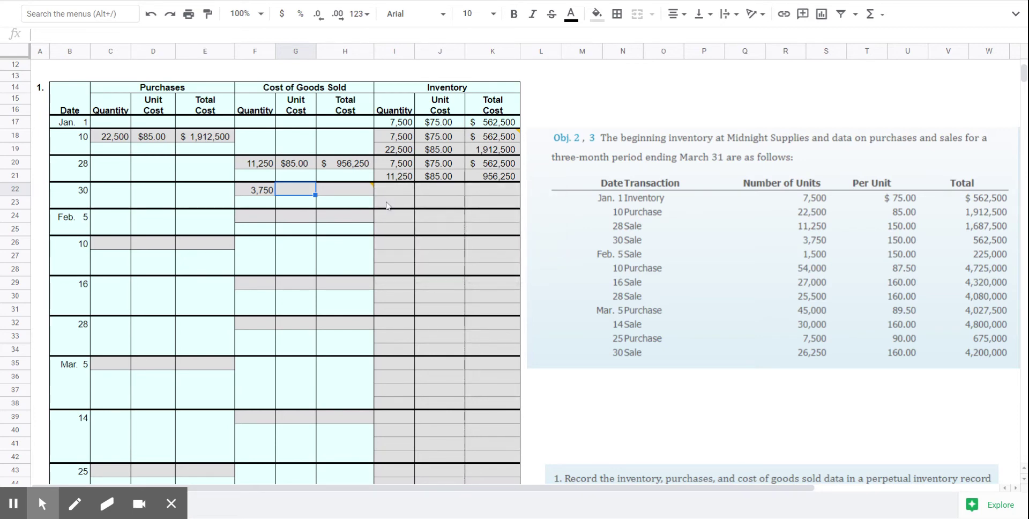
pyautogui.write('85')
pyautogui.press('Tab')
pyautogui.write('=')
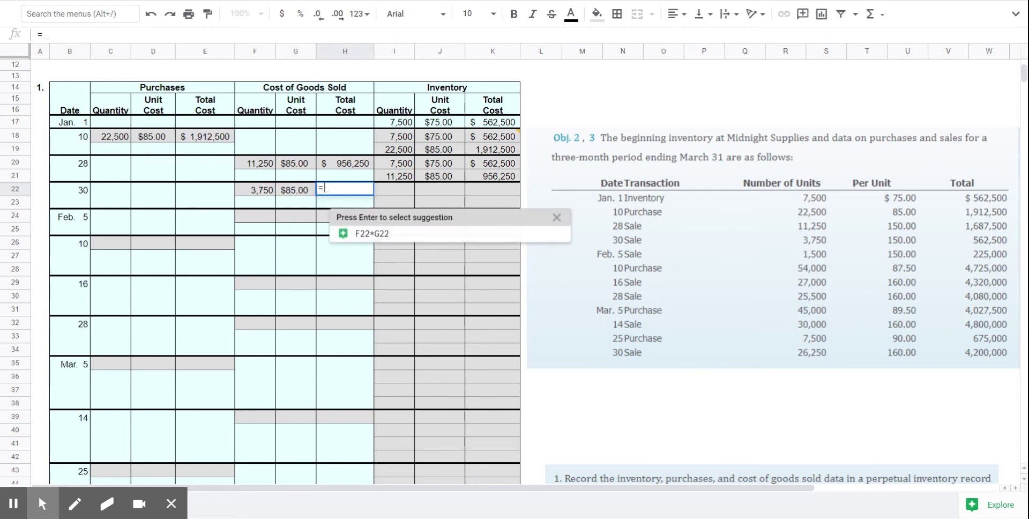
pyautogui.write('F22*G22')
pyautogui.press('Return')
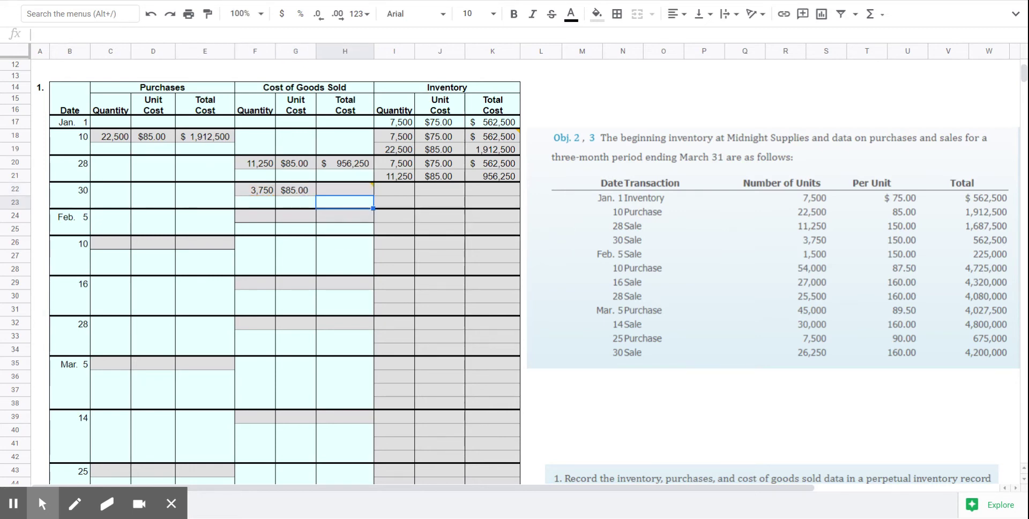
# Calculate the quantity remaining after the January 30 sale in I22 with =I21-F22.
pyautogui.click(390, 189)
pyautogui.write('=')
pyautogui.click(395, 178)
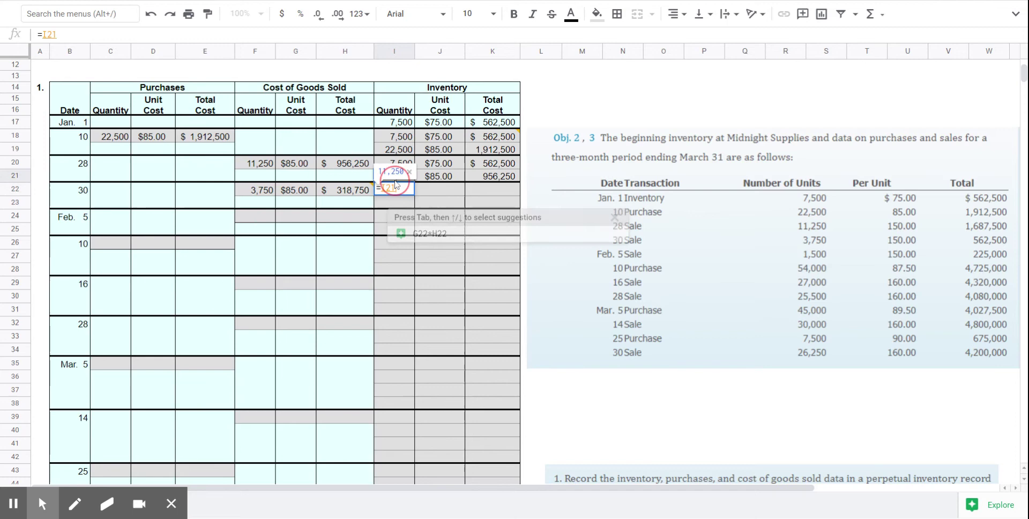
pyautogui.write('-')
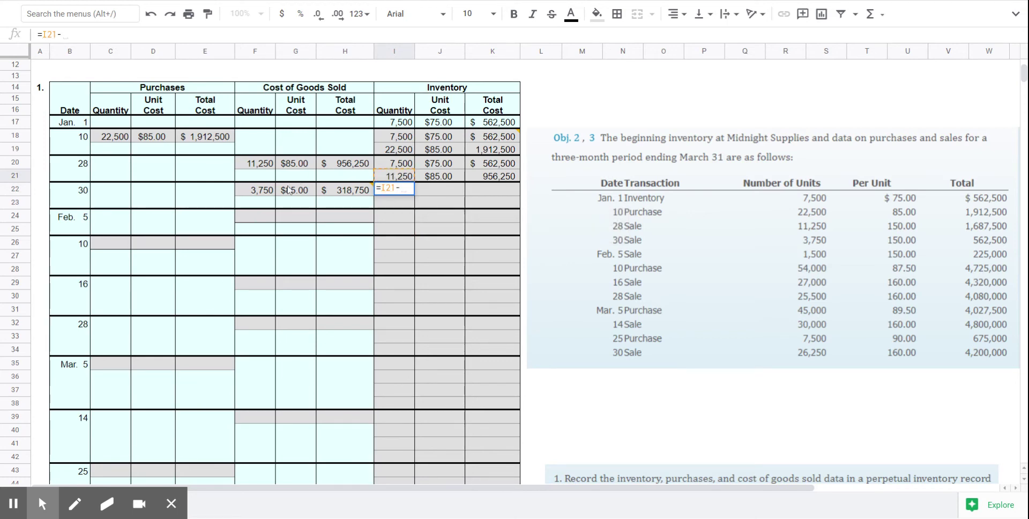
pyautogui.click(262, 194)
pyautogui.press('Return')
# Set I23 to =I22 and enter unit costs of 75 in J22 and 85 in J23 for the January 30 inventory layers.
pyautogui.moveTo(385, 224)
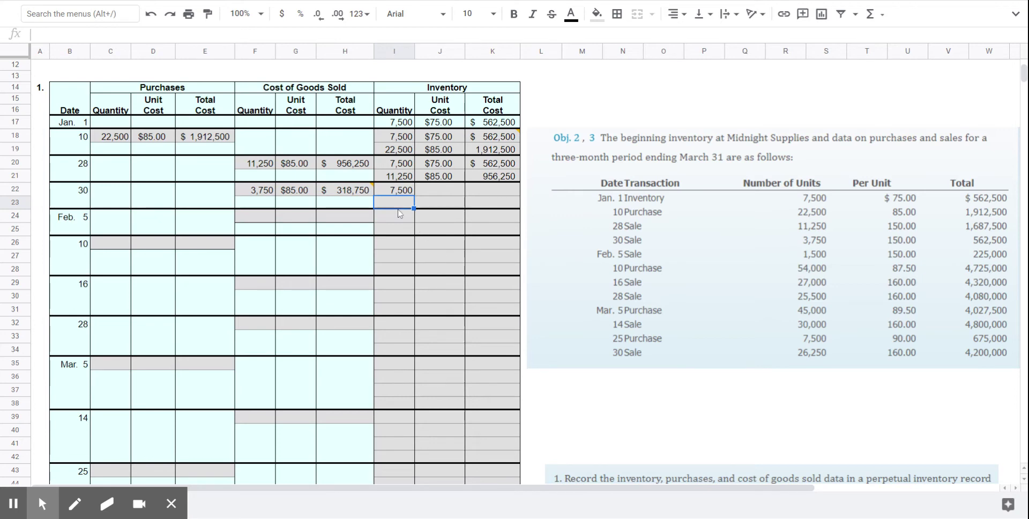
pyautogui.write('=I22')
pyautogui.press('Tab')
pyautogui.press('Up')
pyautogui.write('75')
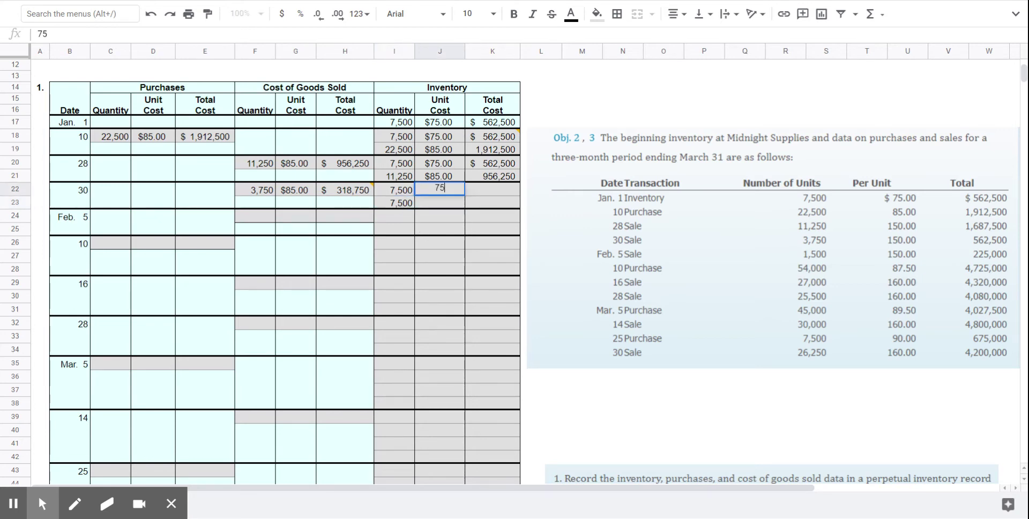
pyautogui.press('Return')
pyautogui.write('85')
pyautogui.press('Return')
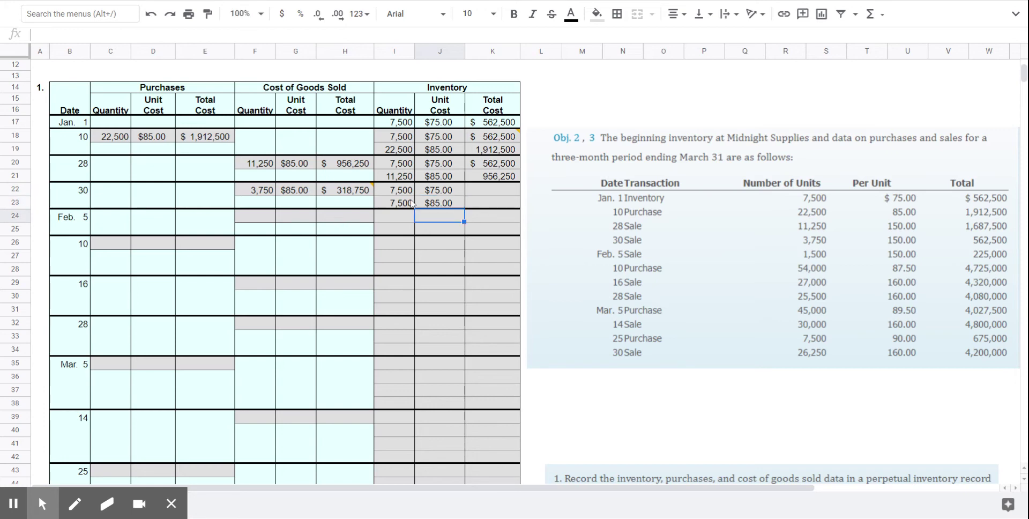
# Calculate the total cost of the first January 30 inventory layer in K22 with =I22*J22.
pyautogui.click(492, 190)
pyautogui.write('=')
pyautogui.click(406, 192)
pyautogui.write('*')
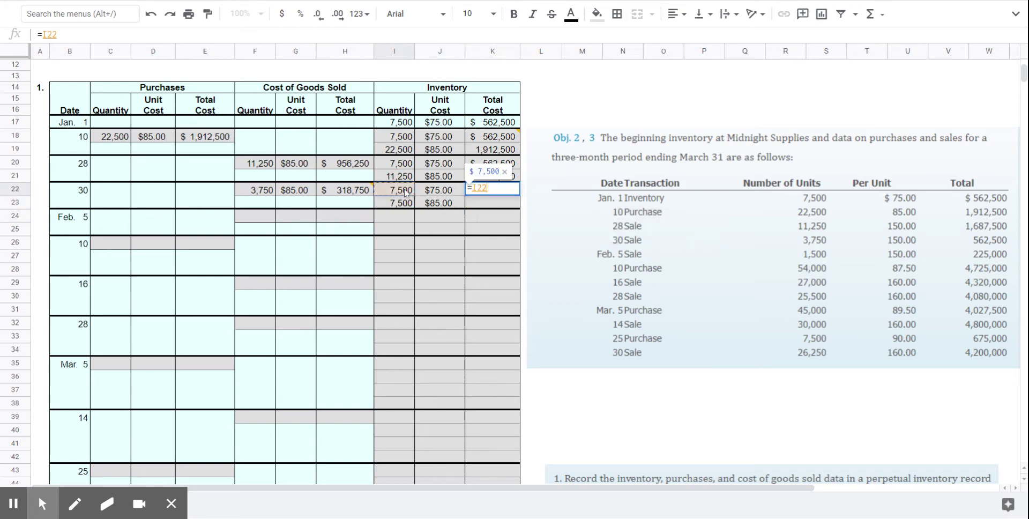
pyautogui.click(437, 192)
pyautogui.press('Return')
# Calculate the total cost of the second January 30 inventory layer in K23 with =I23*J23.
pyautogui.click(491, 209)
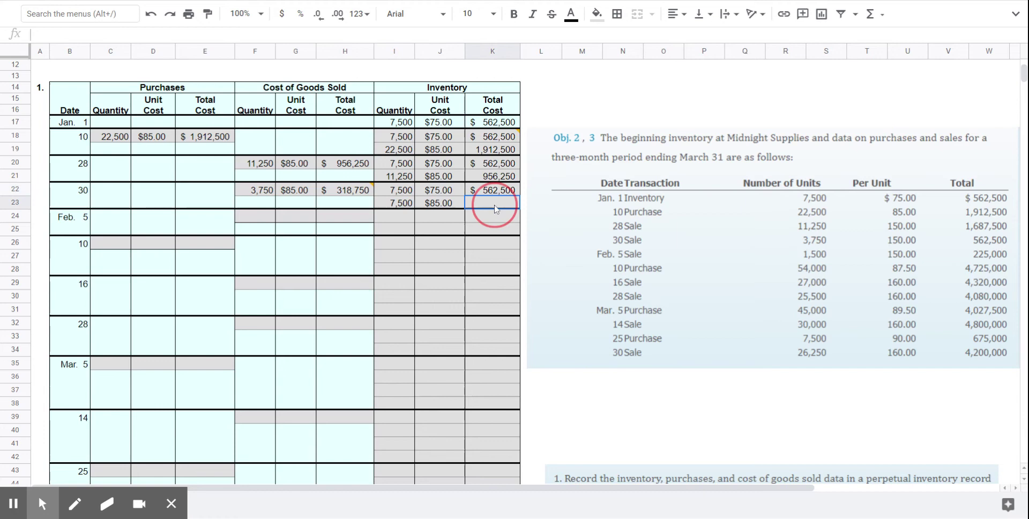
pyautogui.write('=')
pyautogui.click(394, 204)
pyautogui.write('*')
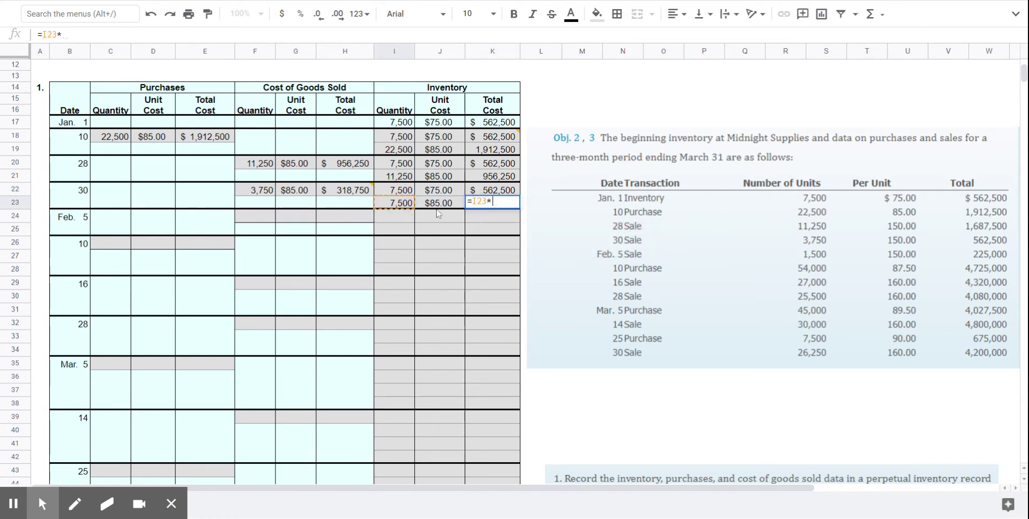
pyautogui.press('Return')
pyautogui.click(650, 295)
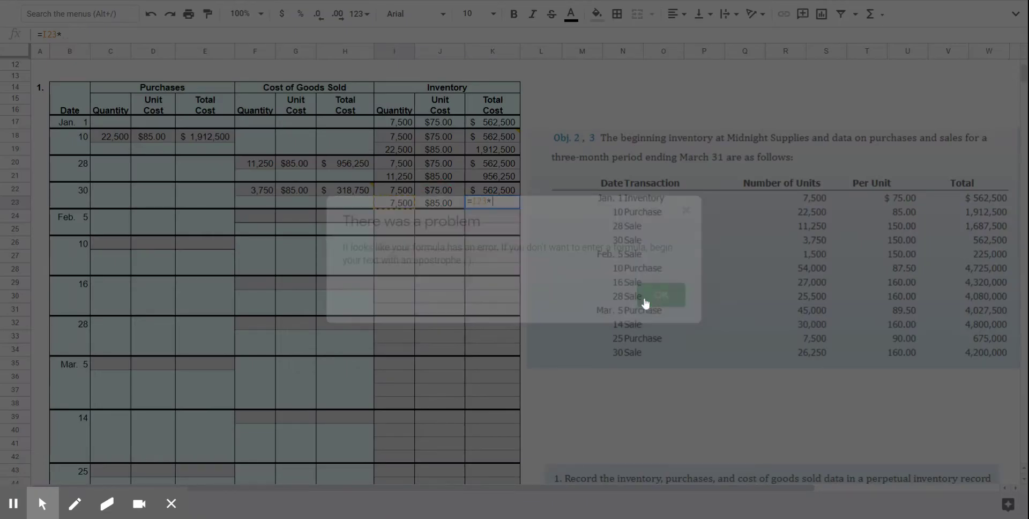
pyautogui.click(452, 207)
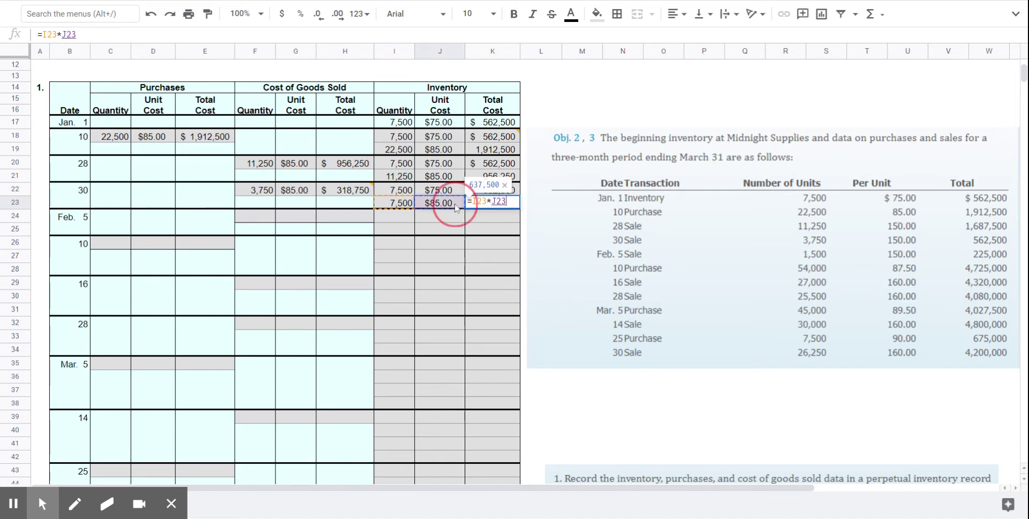
pyautogui.press('Return')
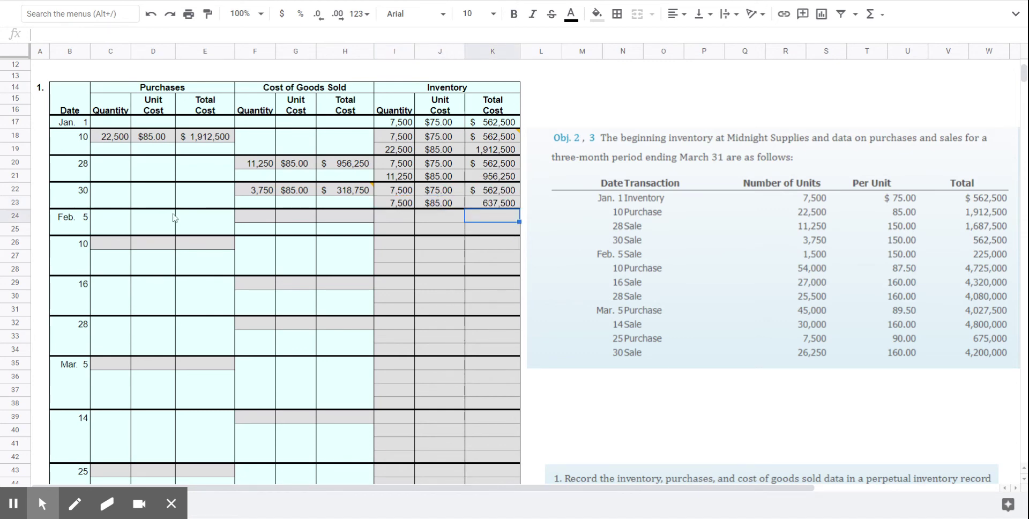
# Record the February 5 cost of goods sold in row 24: quantity 1500, unit cost 85 and total cost =F24*G24.
pyautogui.click(249, 216)
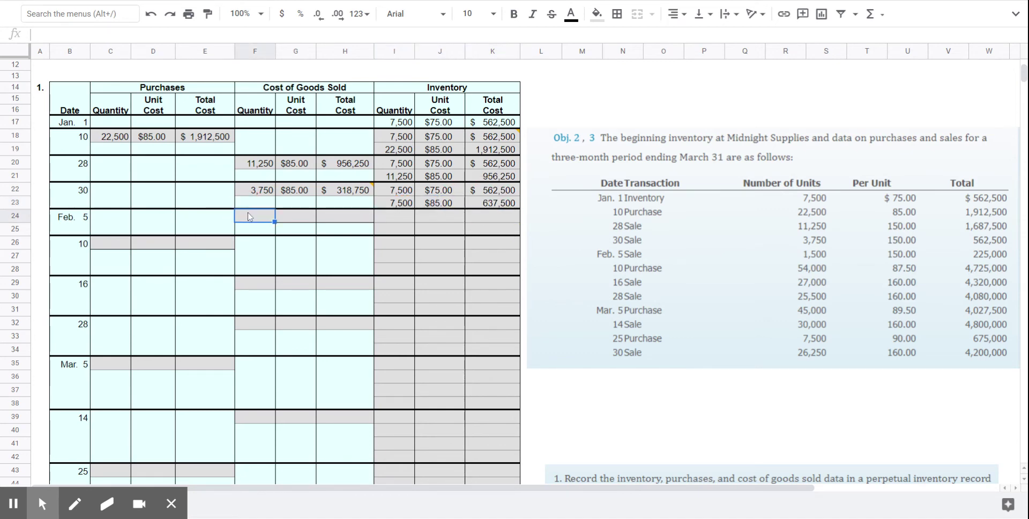
pyautogui.write('1500')
pyautogui.press('Tab')
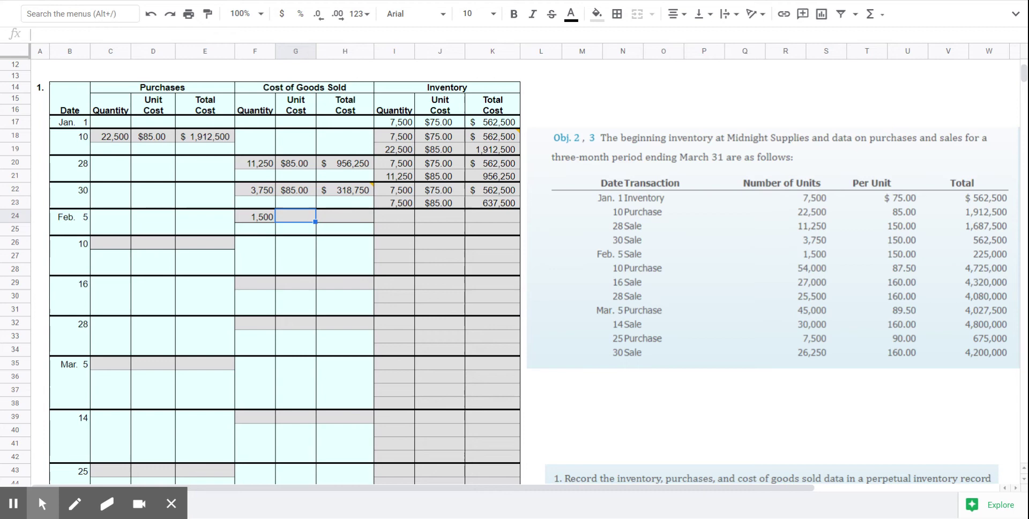
pyautogui.write('85')
pyautogui.press('Return')
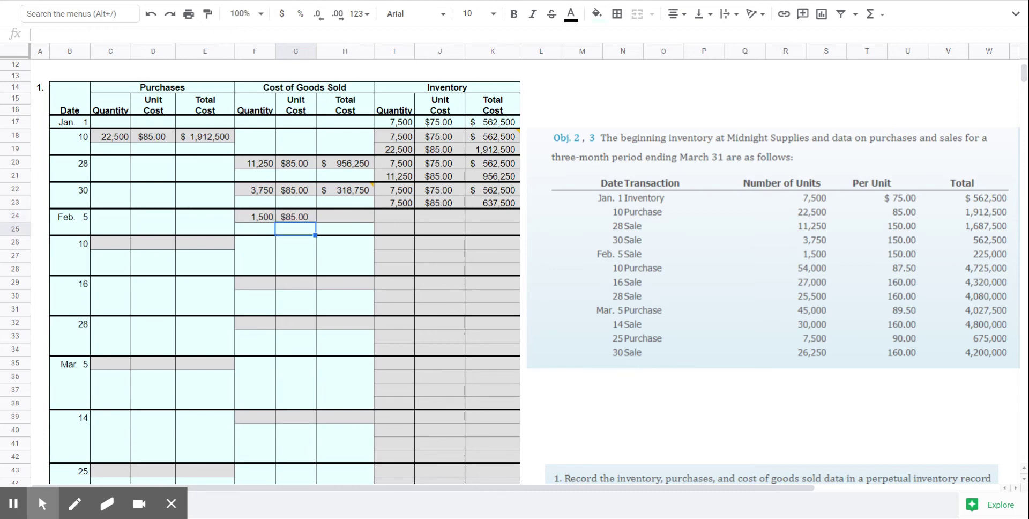
pyautogui.click(346, 217)
pyautogui.write('=')
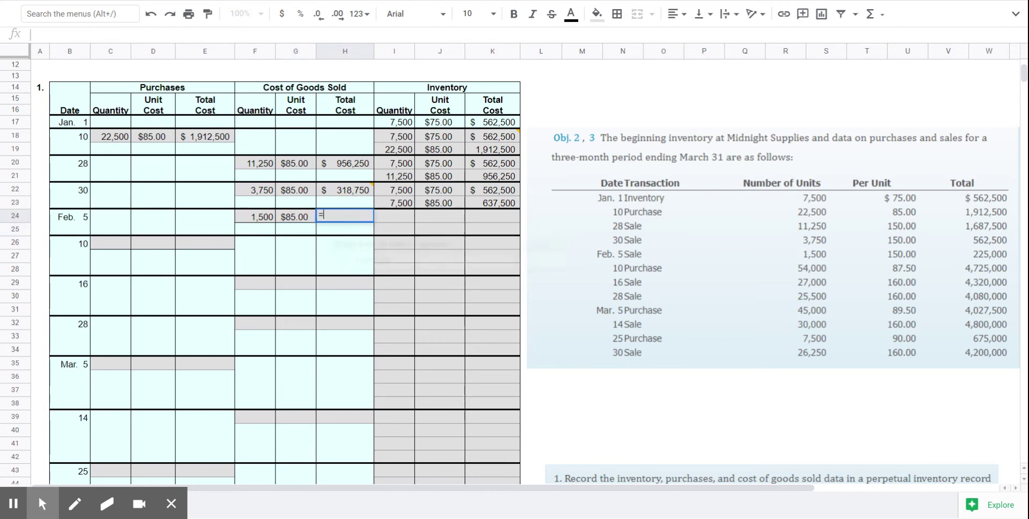
pyautogui.click(265, 217)
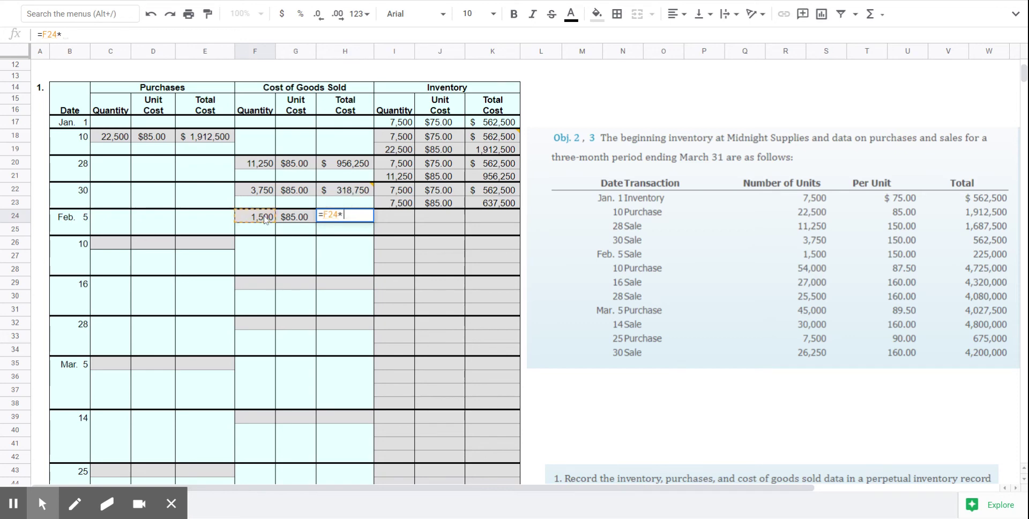
pyautogui.write('*G24')
pyautogui.press('Return')
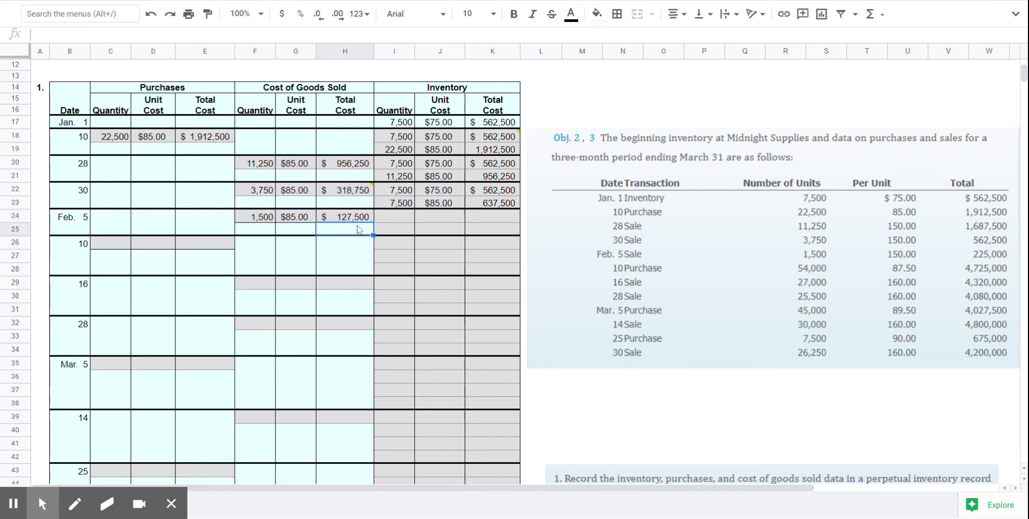
# Enter the first February 5 inventory layer in row 24: 7500 units at 75 with total cost =I24*J24.
pyautogui.click(397, 217)
pyautogui.write('7500')
pyautogui.press('Tab')
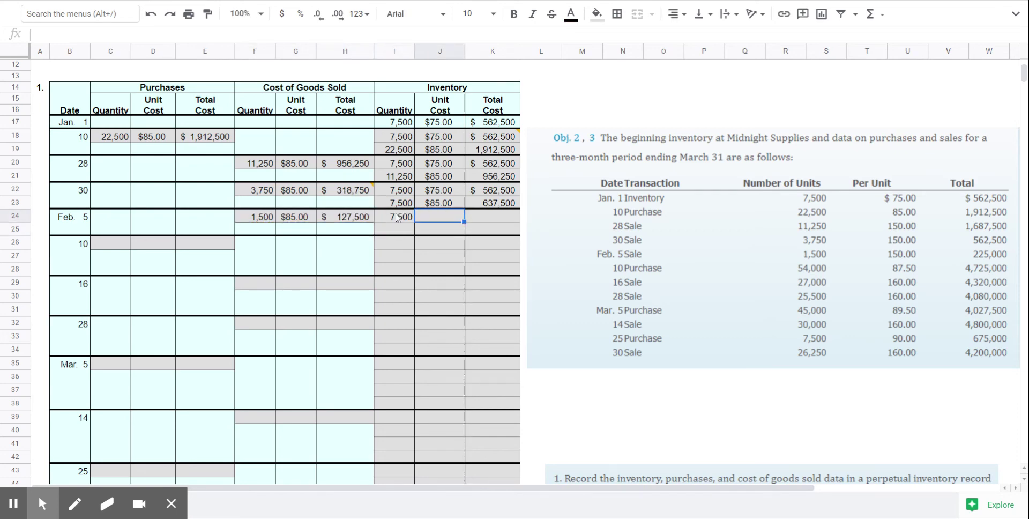
pyautogui.write('75')
pyautogui.press('Tab')
pyautogui.write('=I24')
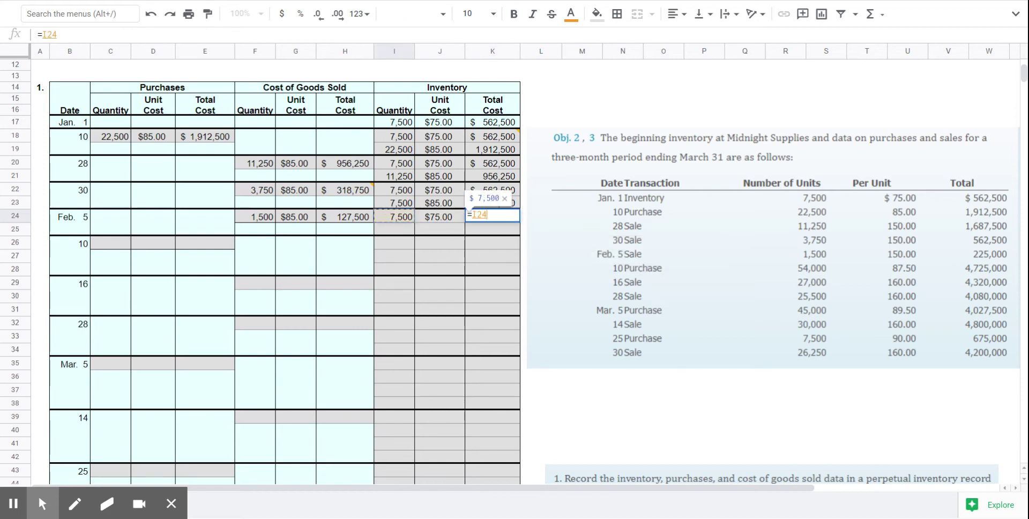
pyautogui.write('*J24')
pyautogui.press('Return')
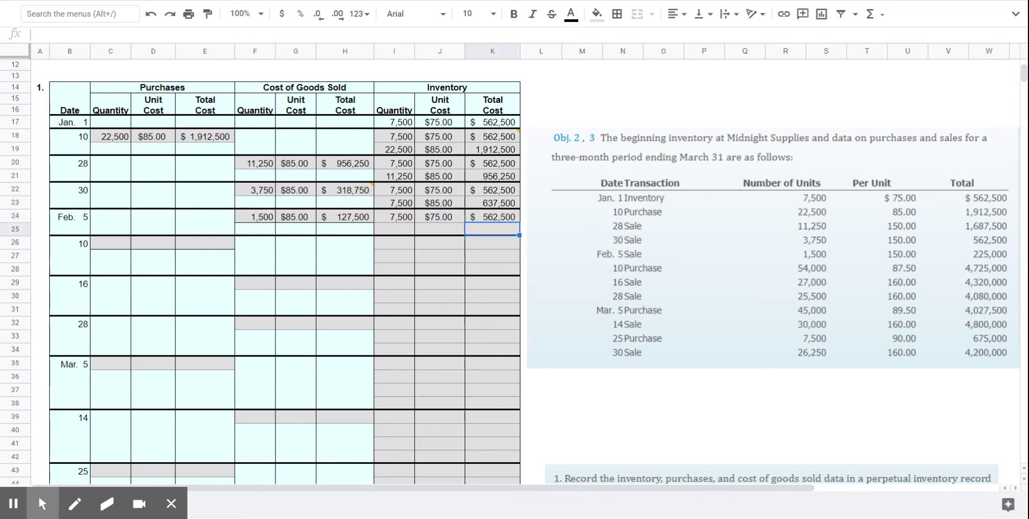
# Calculate the remaining quantity of the second February 5 inventory layer in I25 with =I23-F24.
pyautogui.click(403, 229)
pyautogui.write('=')
pyautogui.click(411, 206)
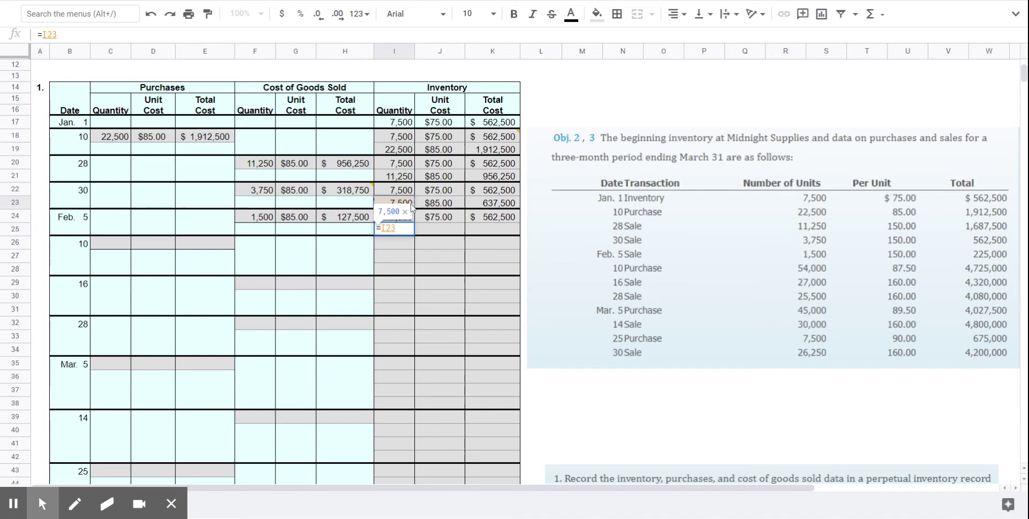
pyautogui.write('-')
pyautogui.click(268, 217)
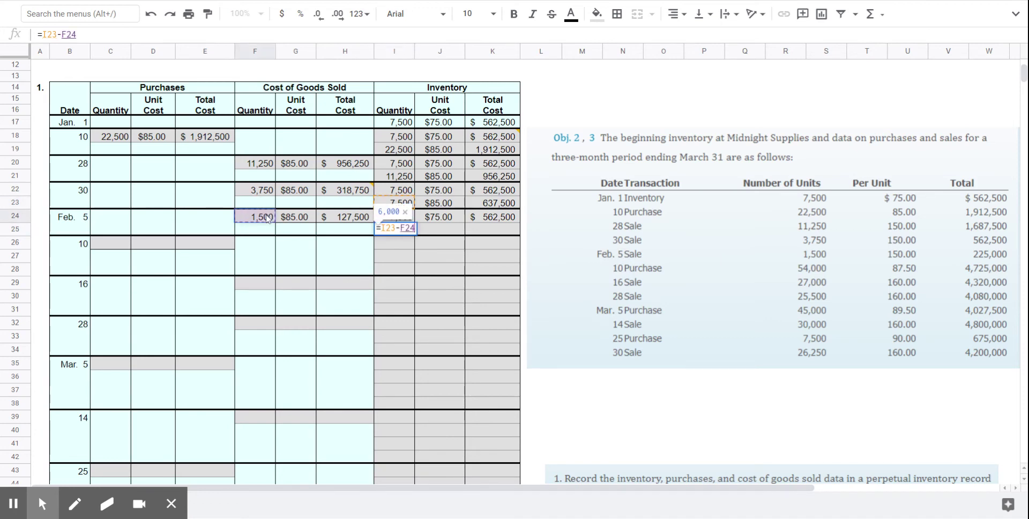
pyautogui.press('Return')
# Complete the second February 5 inventory layer in row 25 with unit cost 85 and total cost =I25*J25.
pyautogui.click(448, 230)
pyautogui.write('8')
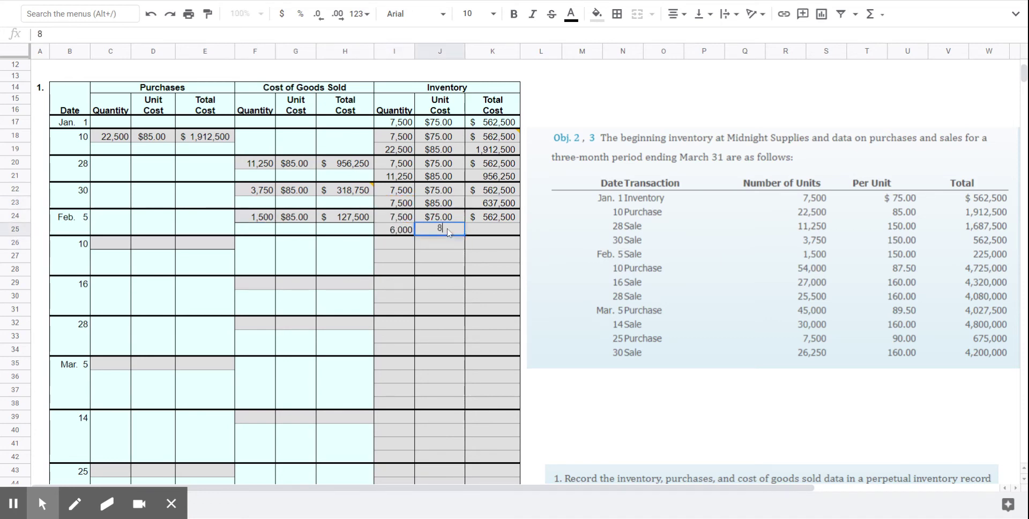
pyautogui.write('5')
pyautogui.press('Return')
pyautogui.click(492, 229)
pyautogui.write('=I25')
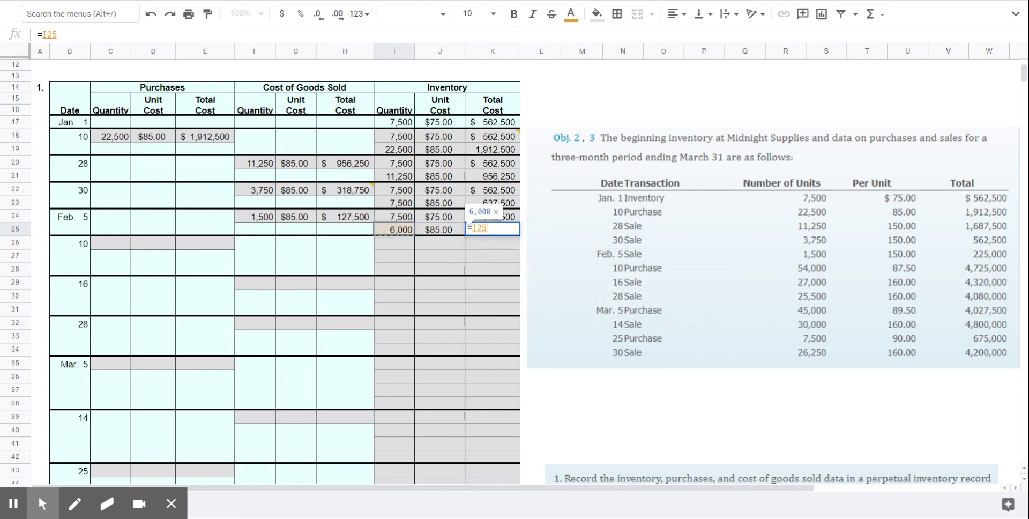
pyautogui.write('*J25')
pyautogui.press('Return')
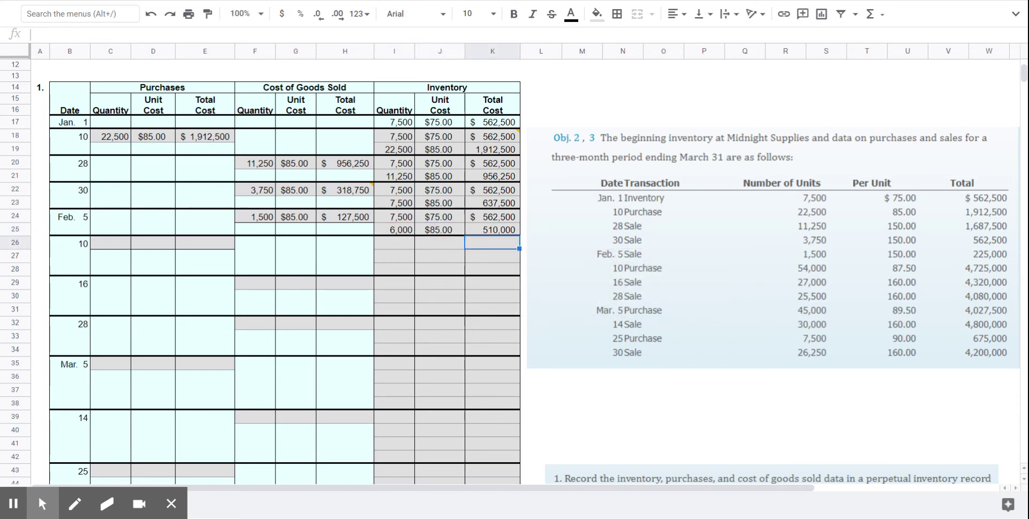
# Record the February 10 purchase in row 26 with quantity 54000 and unit cost 87.5.
pyautogui.click(104, 248)
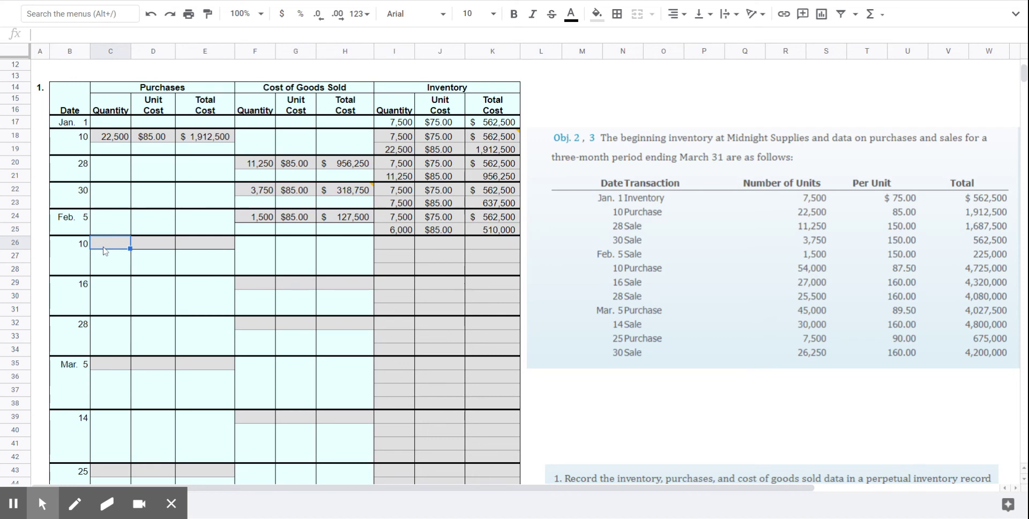
pyautogui.write('54000')
pyautogui.press('Tab')
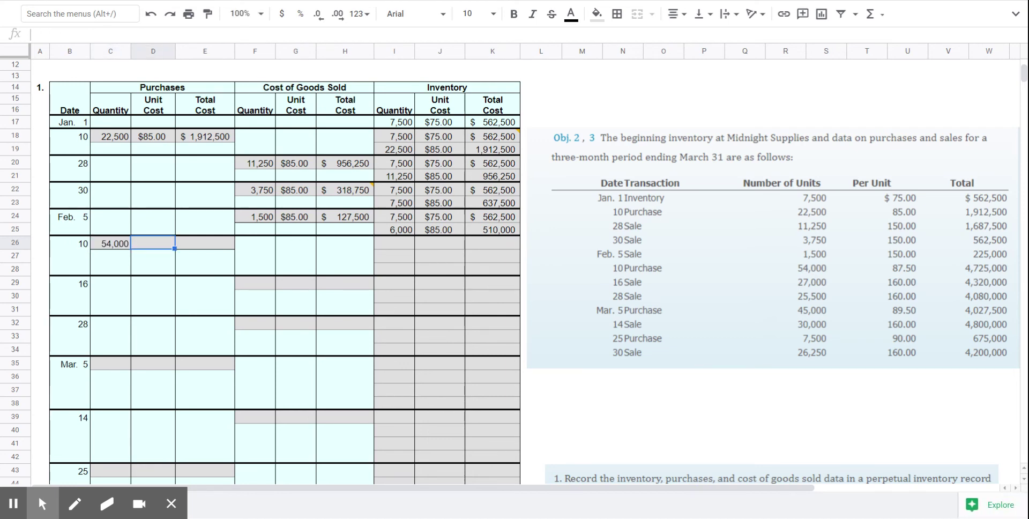
pyautogui.write('87.5')
pyautogui.press('Tab')
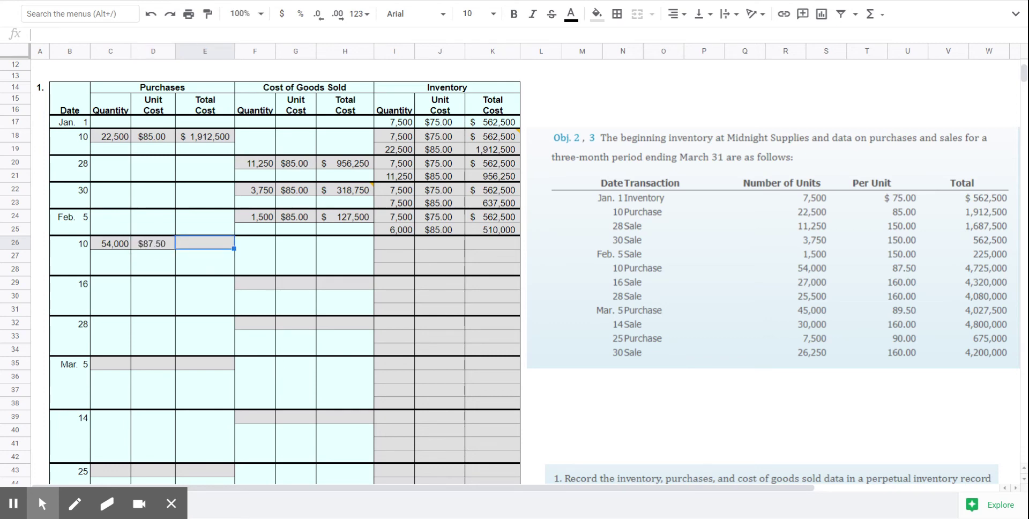
# Enter the quantities of the first two February 10 inventory layers: 7500 in I26 and 6000 in I27.
pyautogui.click(389, 247)
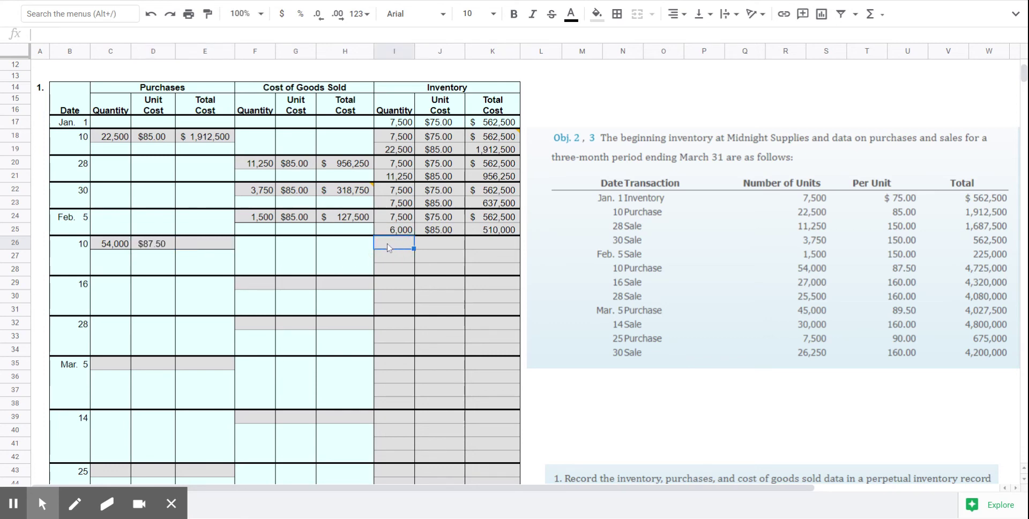
pyautogui.write('7500')
pyautogui.press('Return')
pyautogui.write('600')
pyautogui.press('Return')
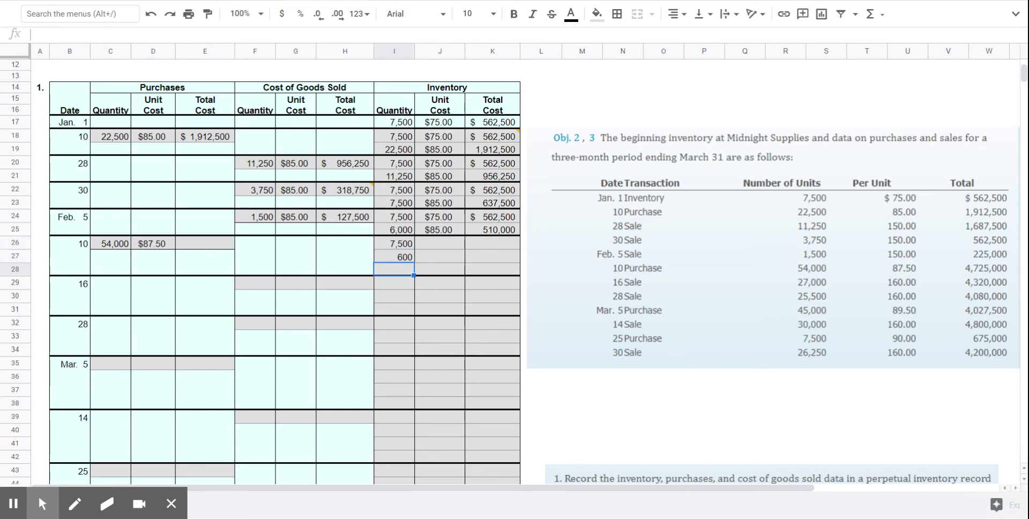
pyautogui.press('Up')
pyautogui.write('6000')
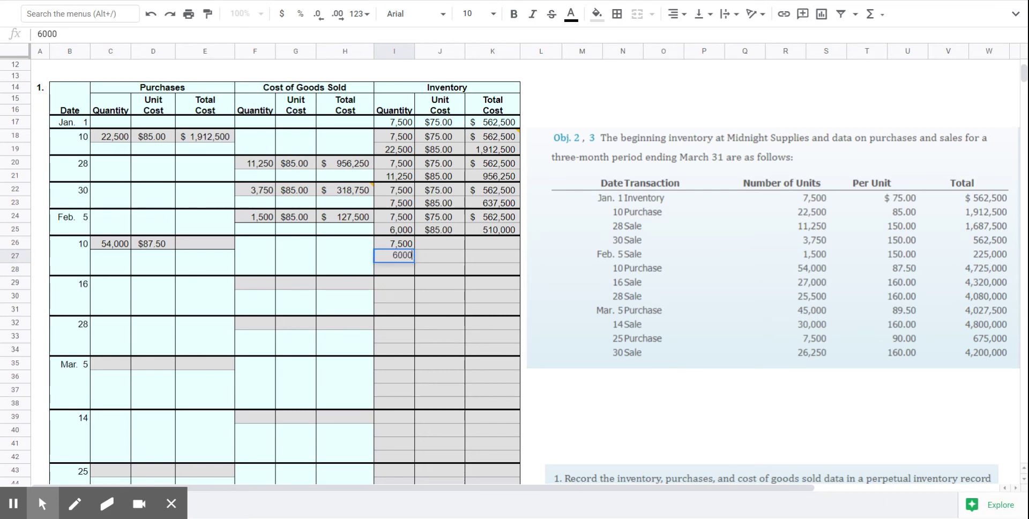
# Enter the unit costs of the first two February 10 inventory layers: 75 in J26 and 85 in J27.
pyautogui.click(440, 243)
pyautogui.write('75')
pyautogui.press('Return')
pyautogui.write('85')
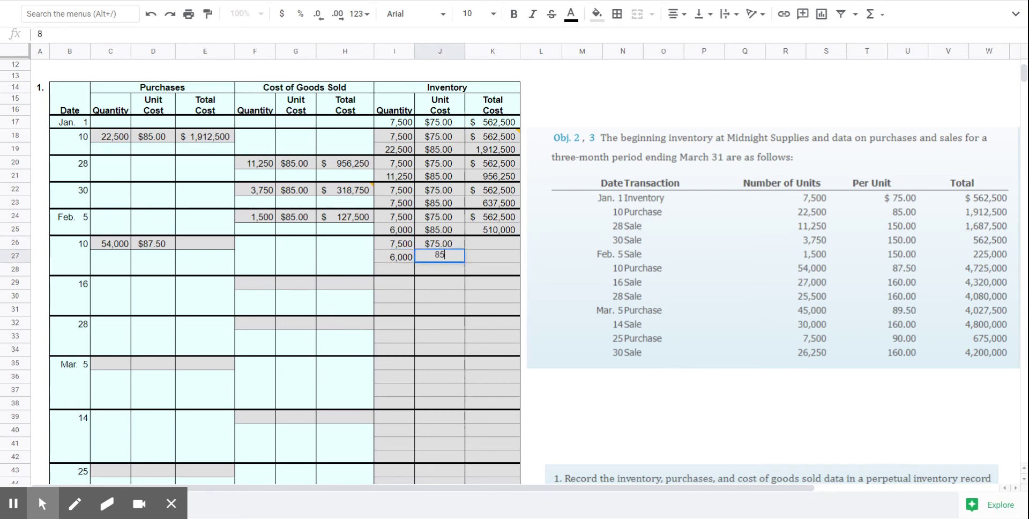
pyautogui.press('Return')
# Add the third February 10 inventory layer in row 28 with quantity 54000 and unit cost 87.5.
pyautogui.click(394, 268)
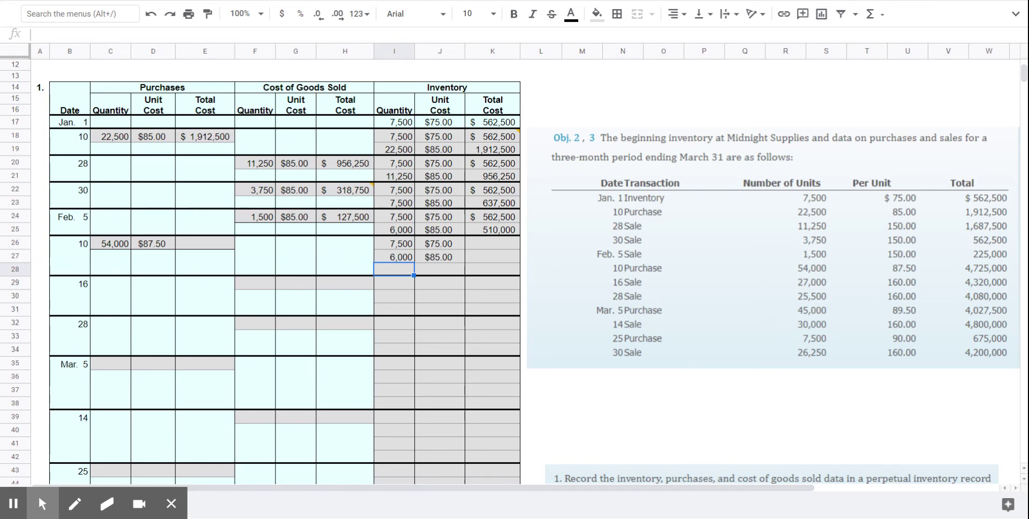
pyautogui.write('54000')
pyautogui.press('Tab')
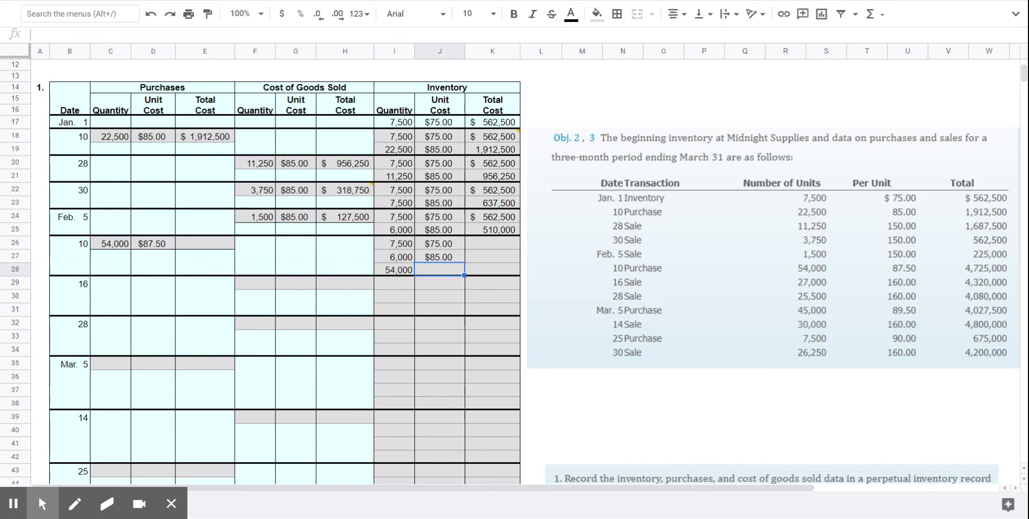
pyautogui.write('787.5')
pyautogui.press('Return')
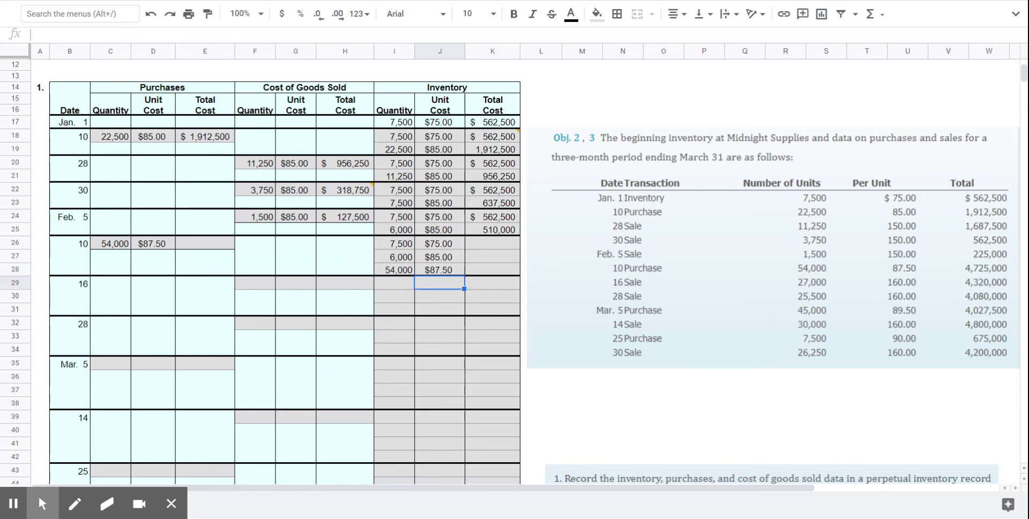
# Calculate the total cost of the first February 10 inventory layer in K26 with the formula =I26*J26.
pyautogui.click(512, 245)
pyautogui.write('=')
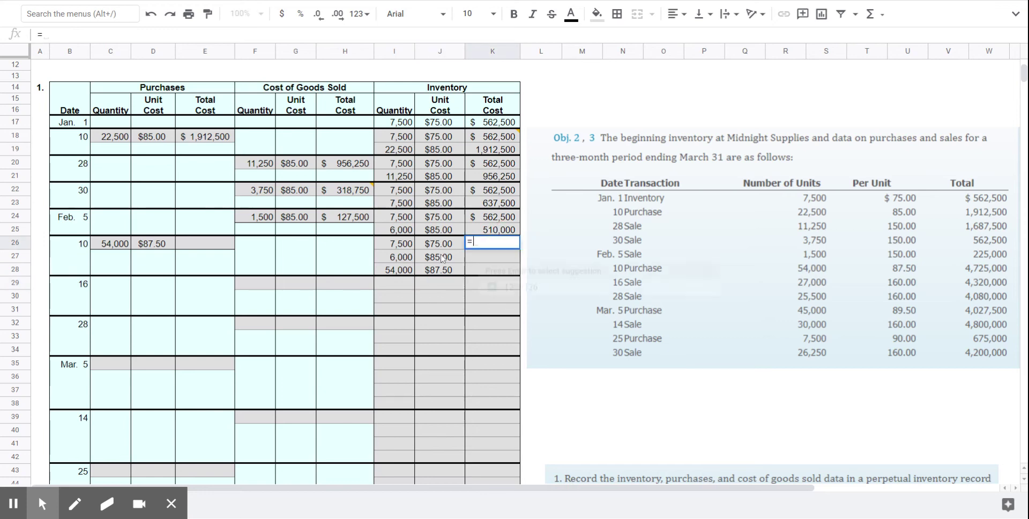
pyautogui.click(404, 244)
pyautogui.write('*')
pyautogui.click(445, 244)
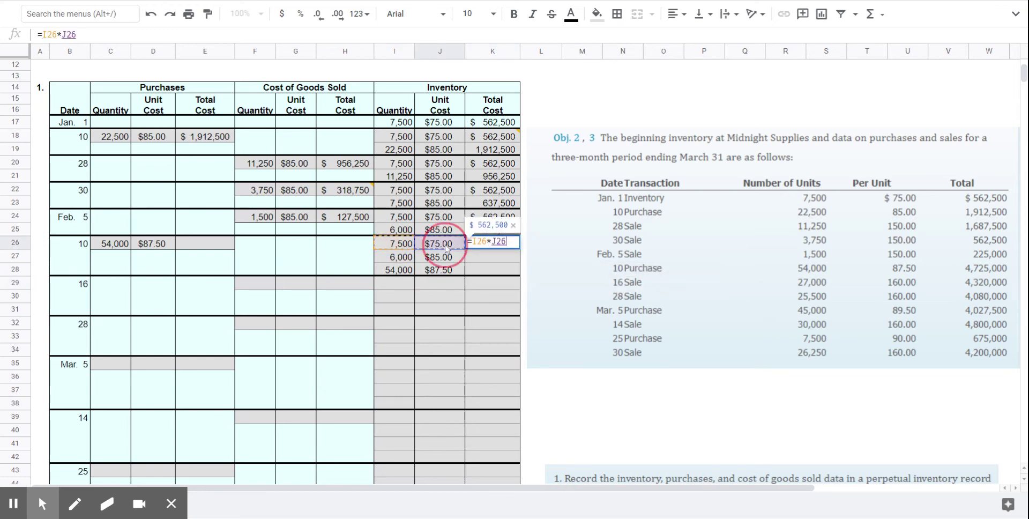
pyautogui.press('Return')
# Calculate the total cost of the second February 10 inventory layer in K27 by multiplying I27 by J27.
pyautogui.write('=')
pyautogui.click(402, 256)
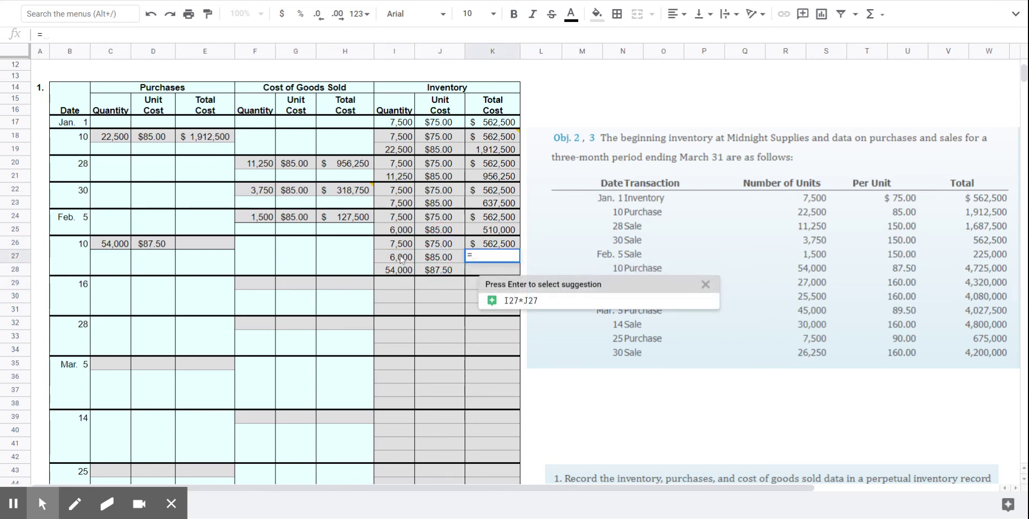
pyautogui.write('*')
pyautogui.click(450, 257)
pyautogui.press('Return')
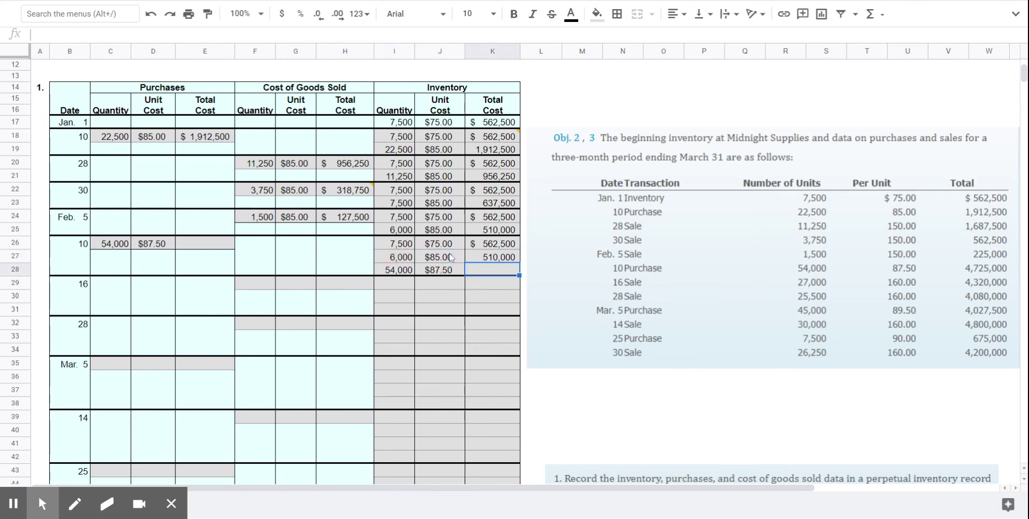
# Calculate the total cost of the third February 10 inventory layer in K28 by multiplying I28 by J28.
pyautogui.write('=')
pyautogui.click(404, 269)
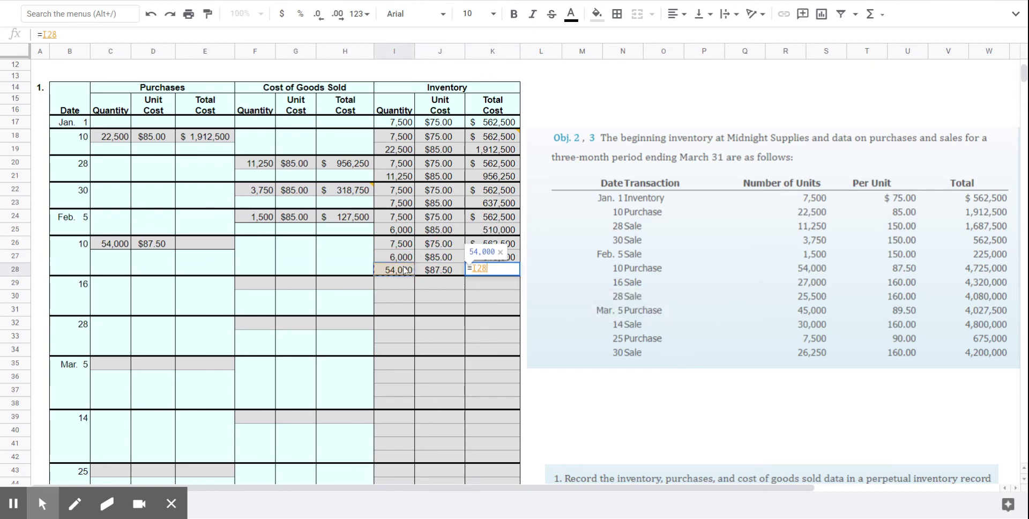
pyautogui.write('*')
pyautogui.click(442, 270)
pyautogui.press('Return')
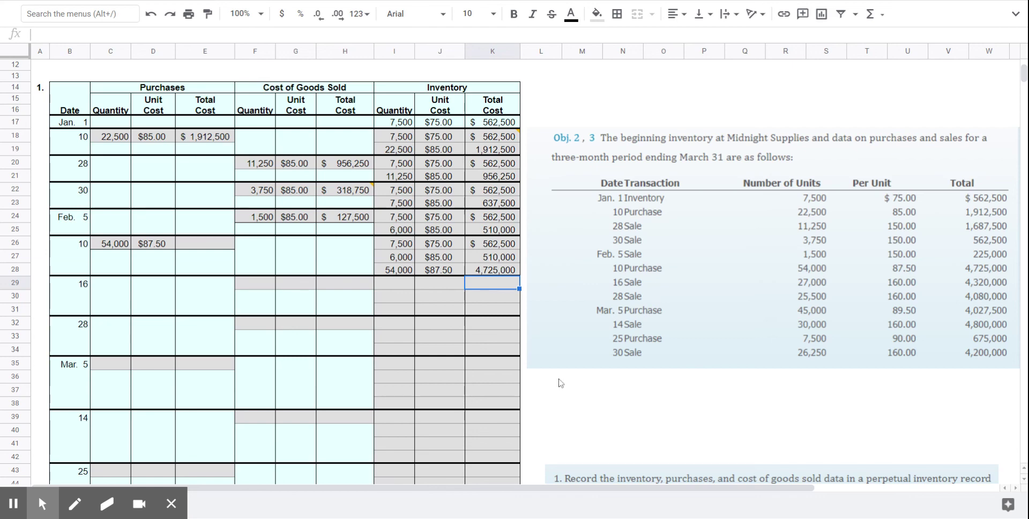
pyautogui.scroll(-3, 537, 378)
pyautogui.scroll(-1, 539, 380)
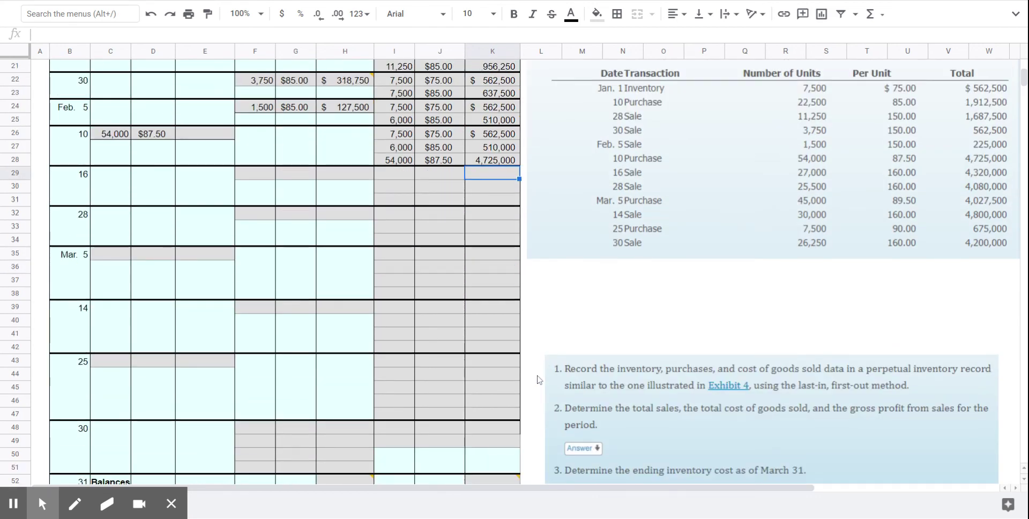